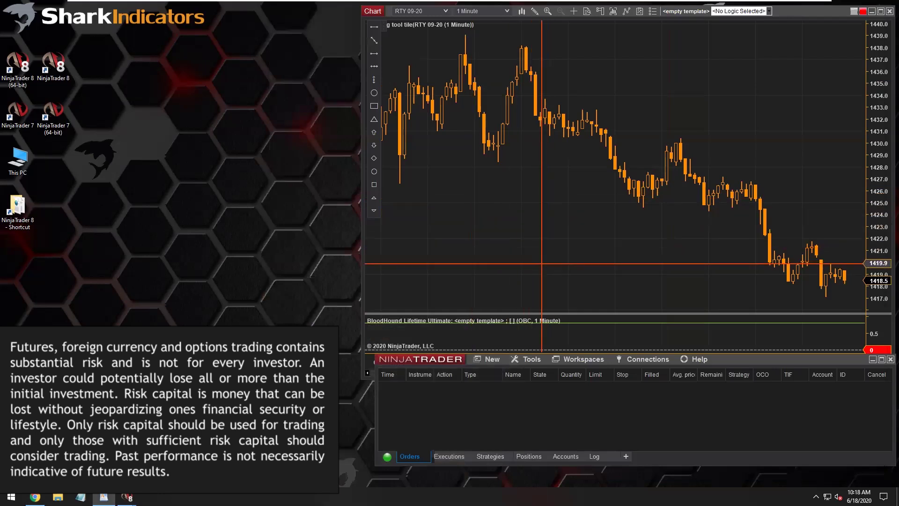
- Adjust the BloodHound panel's height and add a Candlestick pattern indicator with the Doji pattern and trend strength 4 to the chart
drag(575, 313, 579, 300)
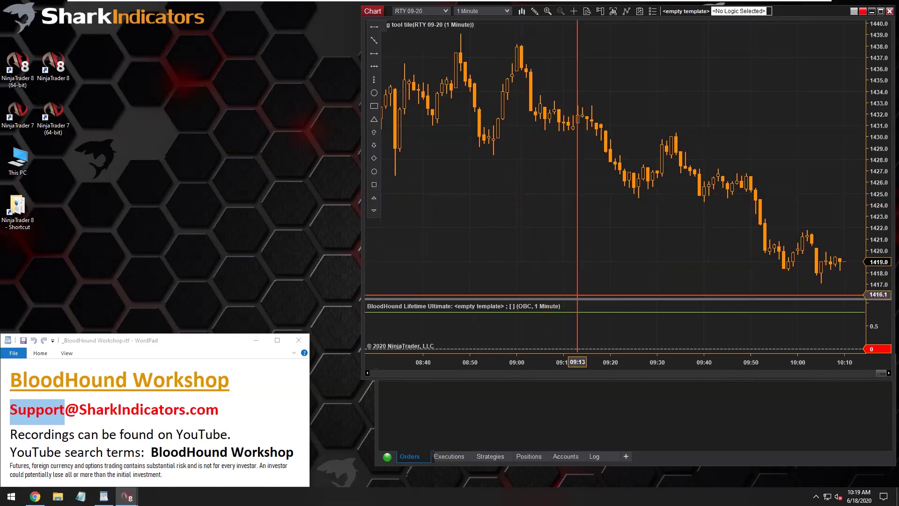
drag(577, 298, 576, 306)
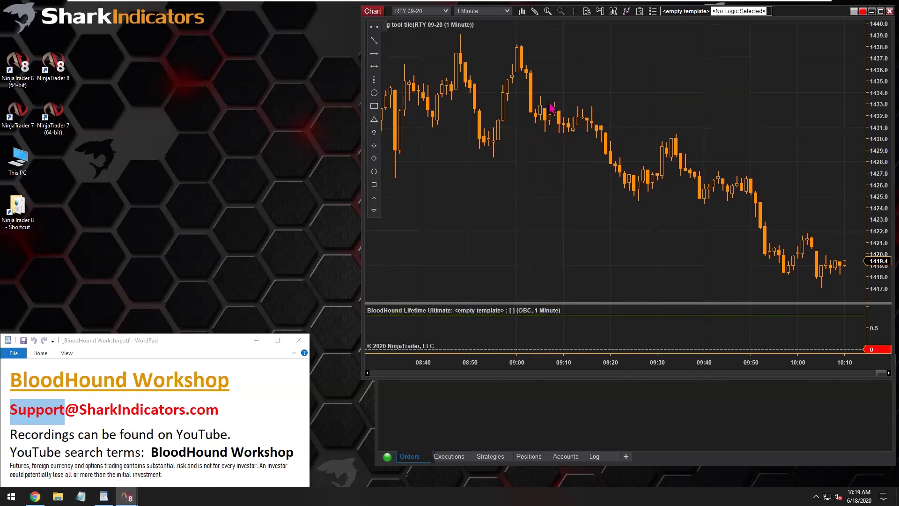
key(ctrl+i)
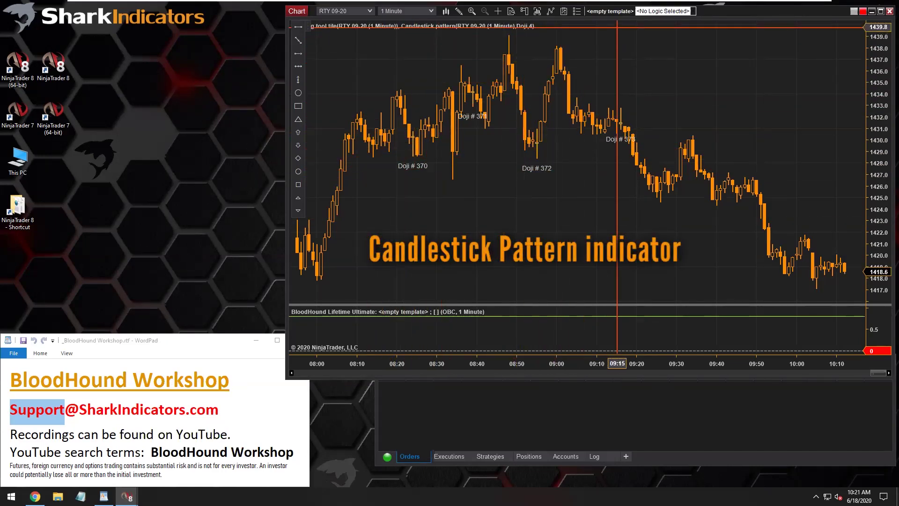
- Reposition and narrow the chart window, and open the BloodHound template Si-BHWorkshop20200618 in an enlarged editor window
drag(641, 20, 643, 12)
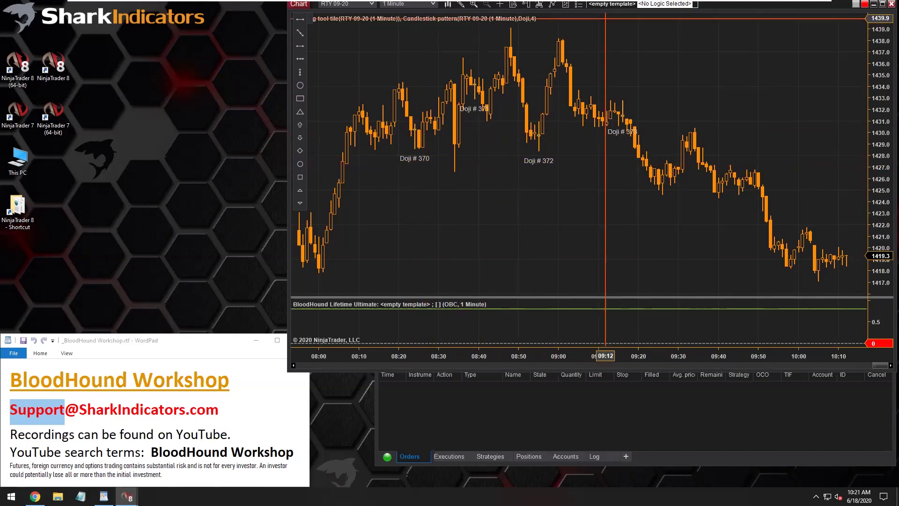
drag(613, 9, 682, 11)
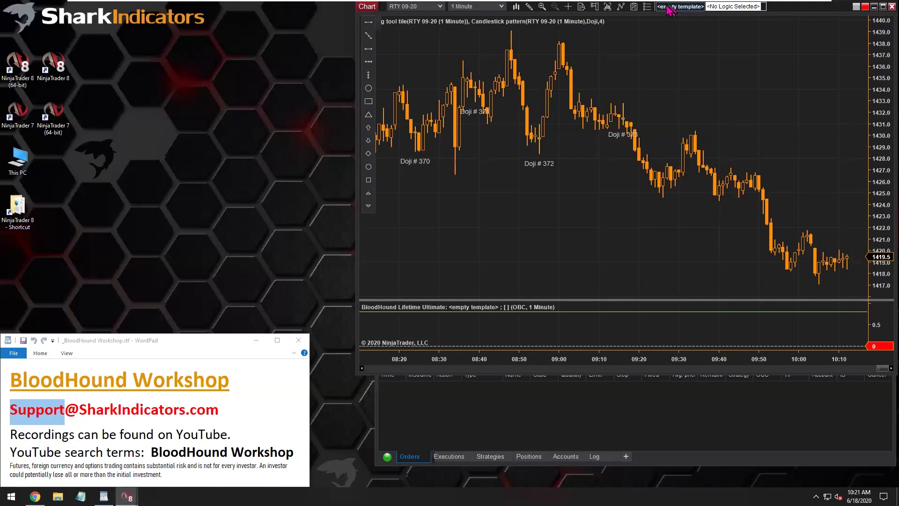
click(671, 11)
click(56, 54)
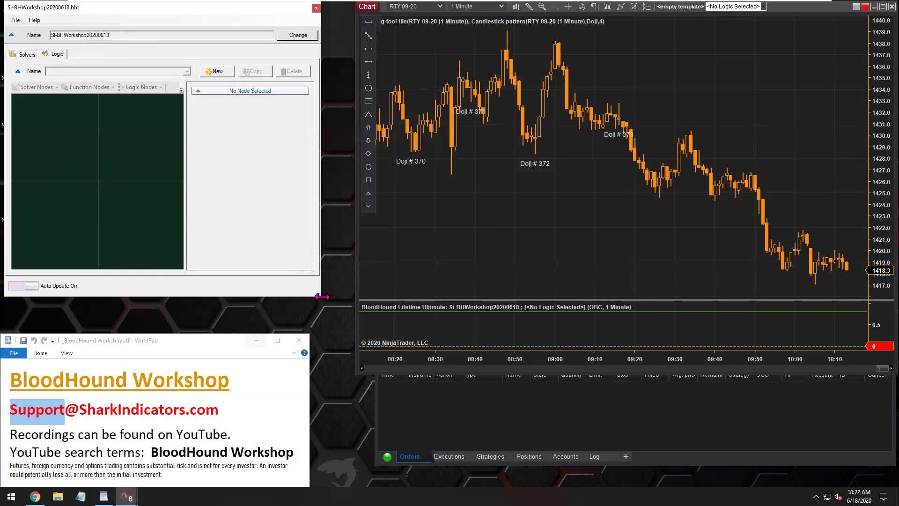
drag(321, 296, 374, 362)
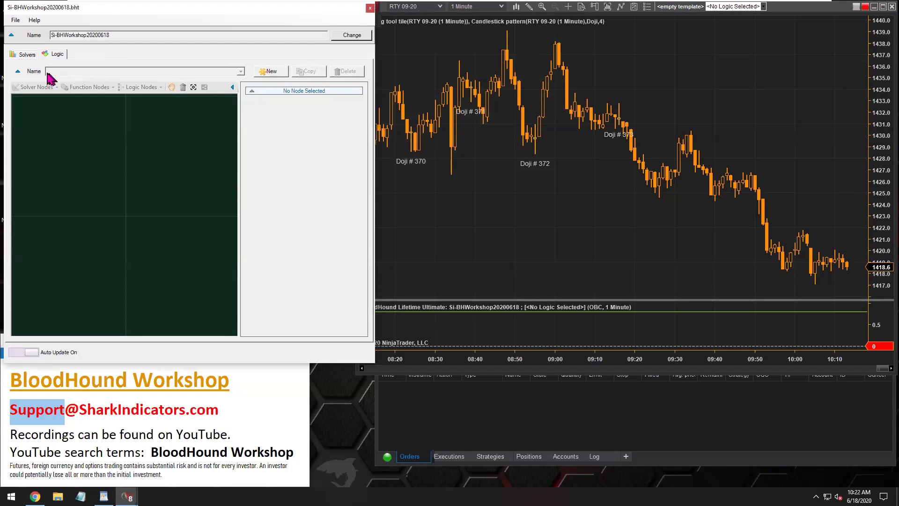
- Create a new logic in the template and name it "Signal on return to Zero"
click(271, 74)
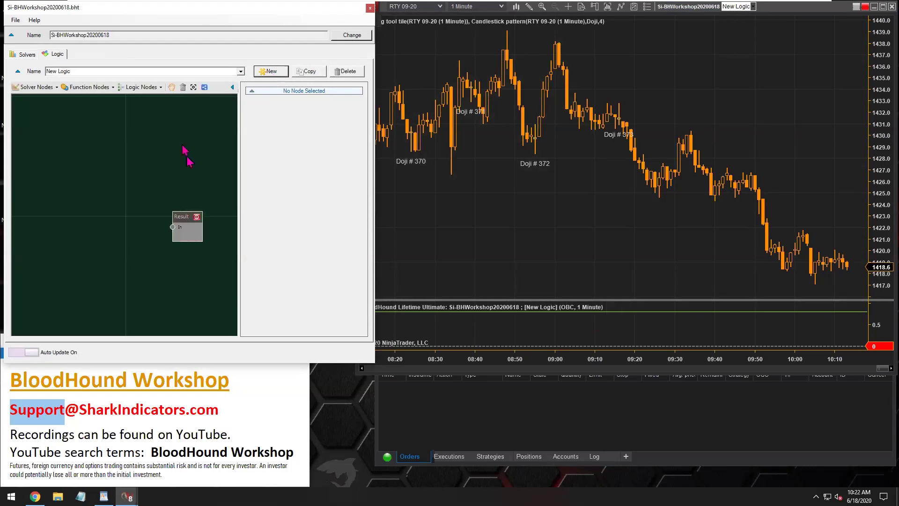
text(Signal)
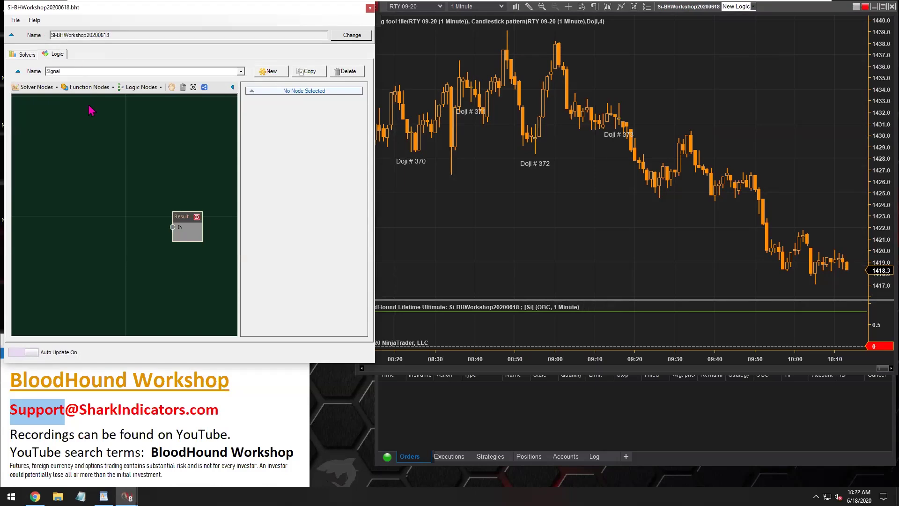
text( on return to Zero)
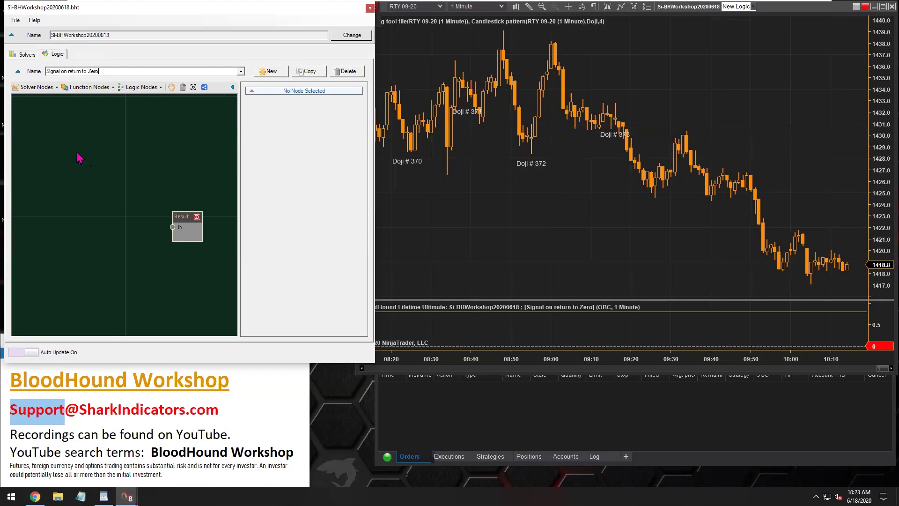
- Add an Indicator Threshold solver node to the logic and connect its output to the Result node
click(36, 87)
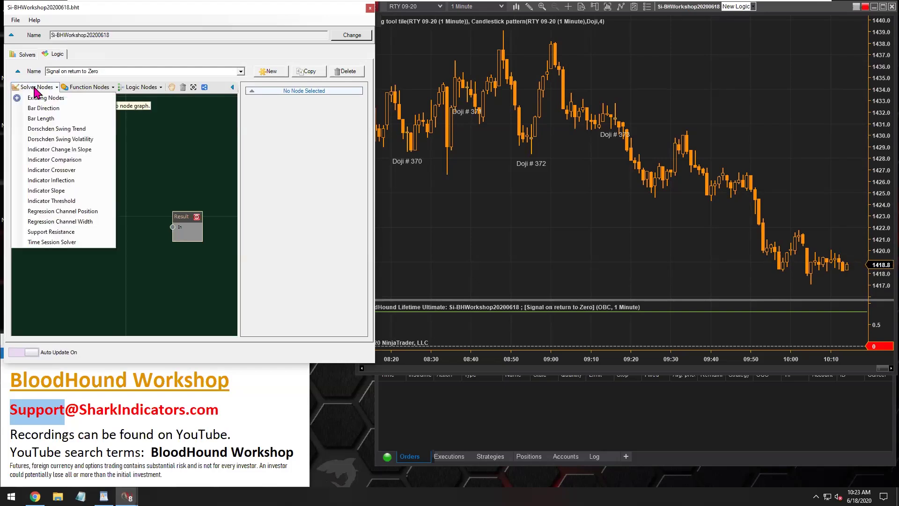
click(63, 202)
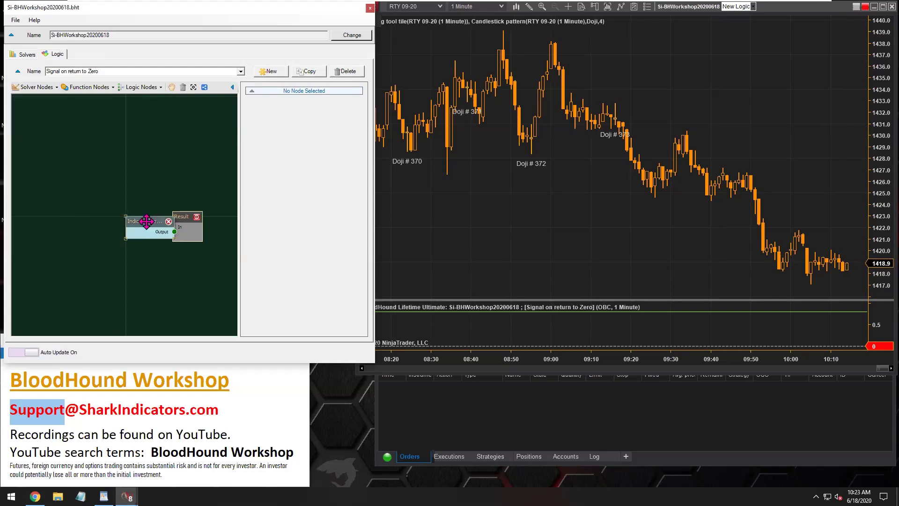
click(95, 202)
drag(95, 203, 173, 227)
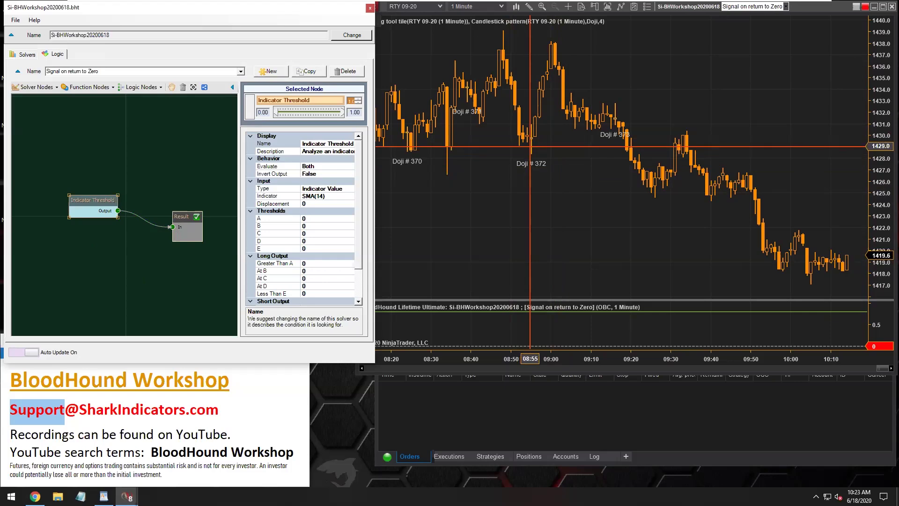
- Replace the Indicator Threshold node's input indicator with Candlestick pattern, enlarging the editor to show all its settings
drag(323, 364, 320, 425)
click(313, 196)
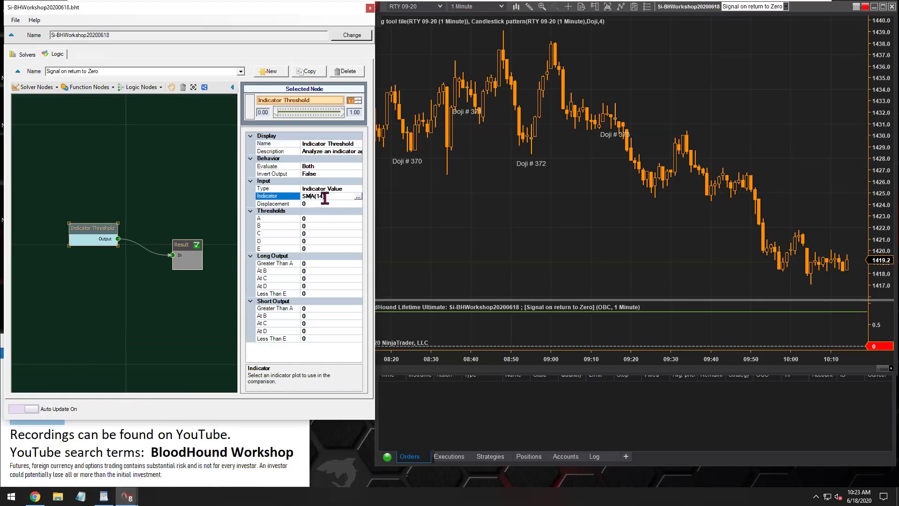
click(359, 197)
scroll(183, 262, up, 15)
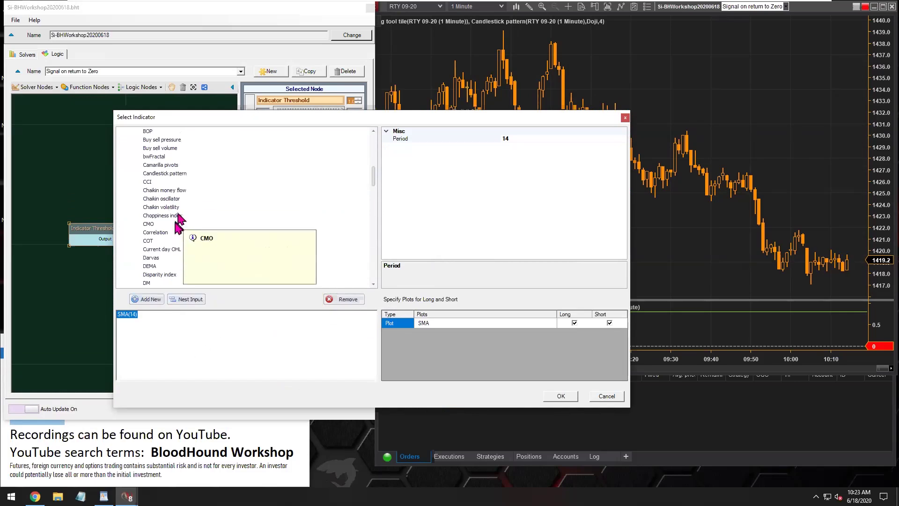
click(174, 174)
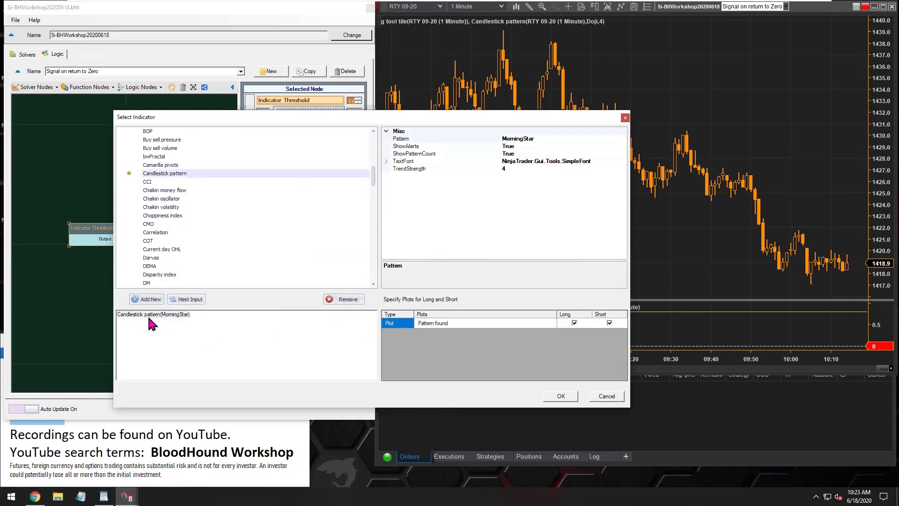
click(148, 316)
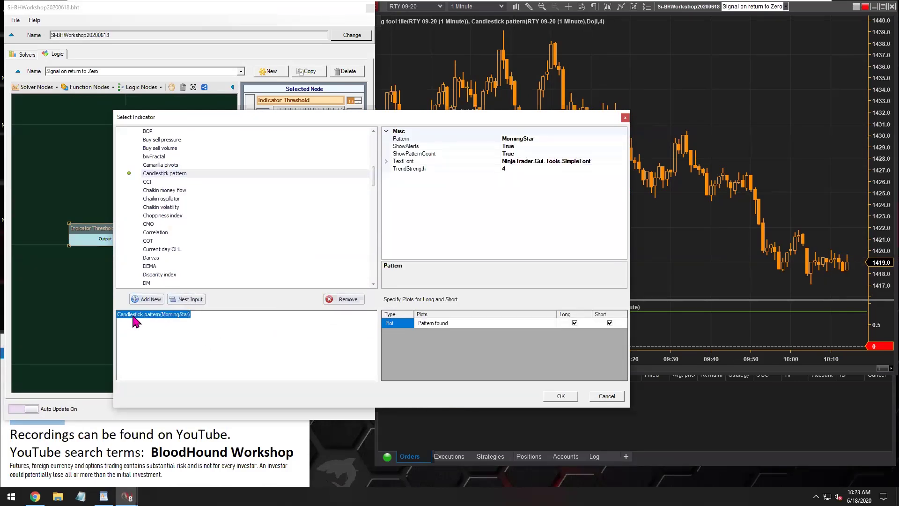
- Set the Candlestick pattern indicator's pattern to Doji and accept the indicator selection
click(407, 140)
click(623, 139)
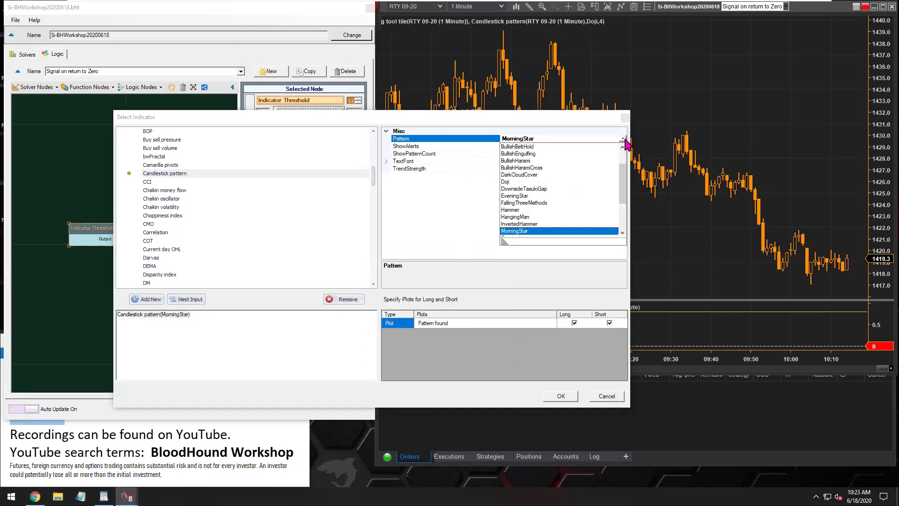
click(508, 181)
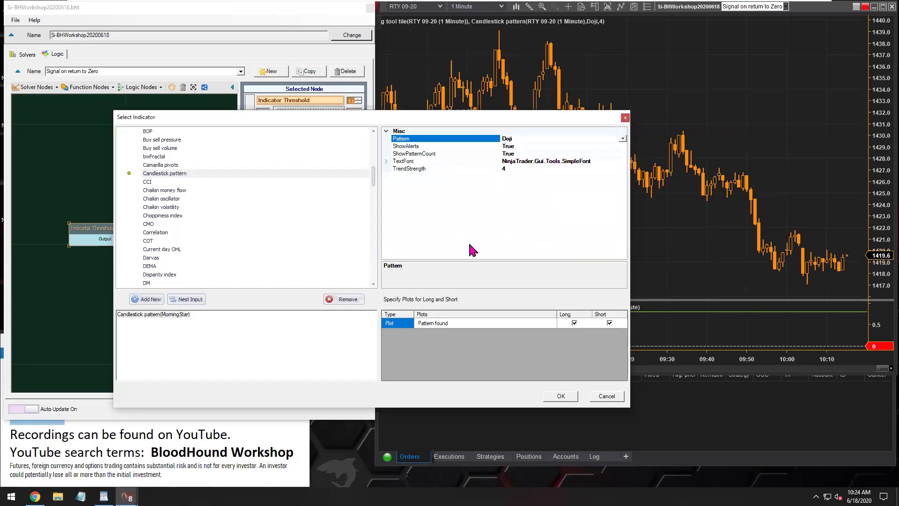
click(562, 396)
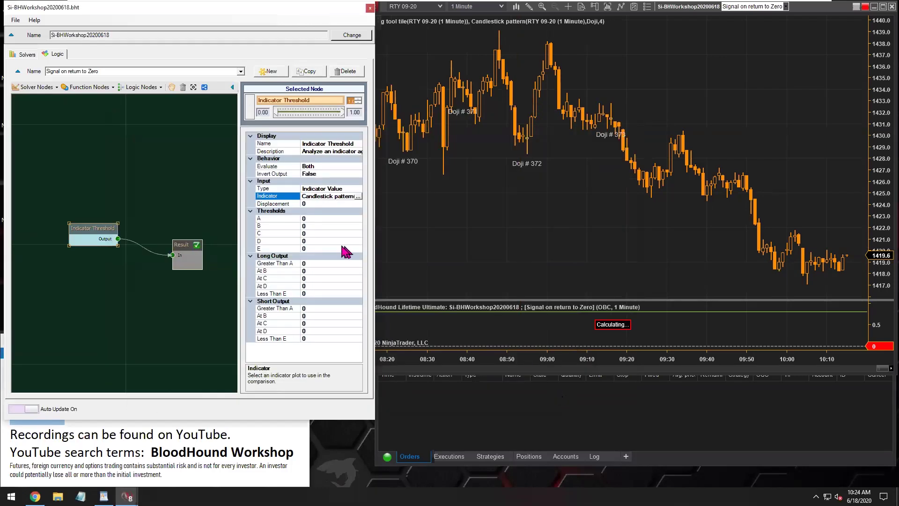
- Set the Indicator Threshold node's threshold A to 1 and threshold E to -1
click(311, 272)
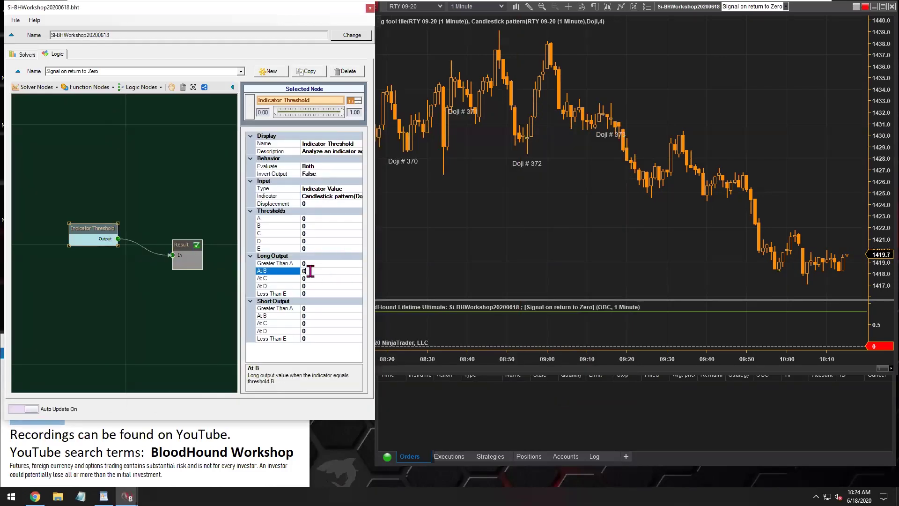
click(309, 219)
text(1)
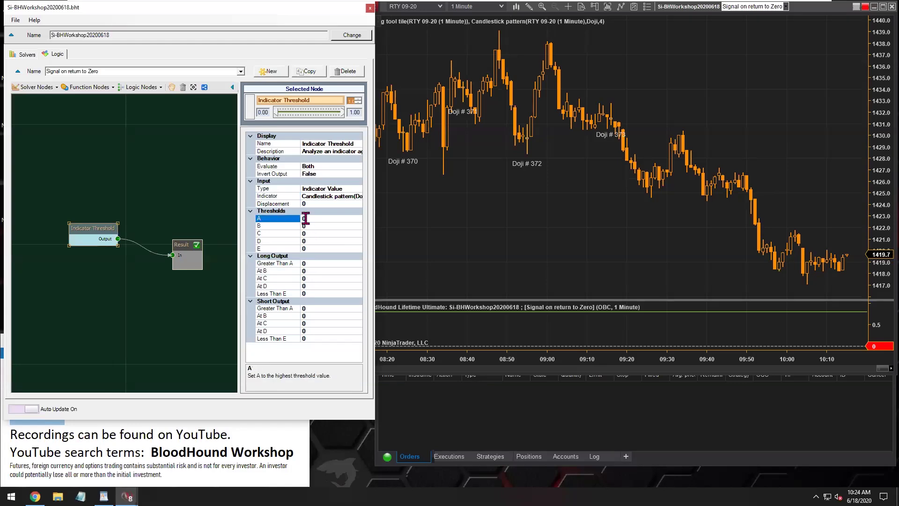
click(311, 249)
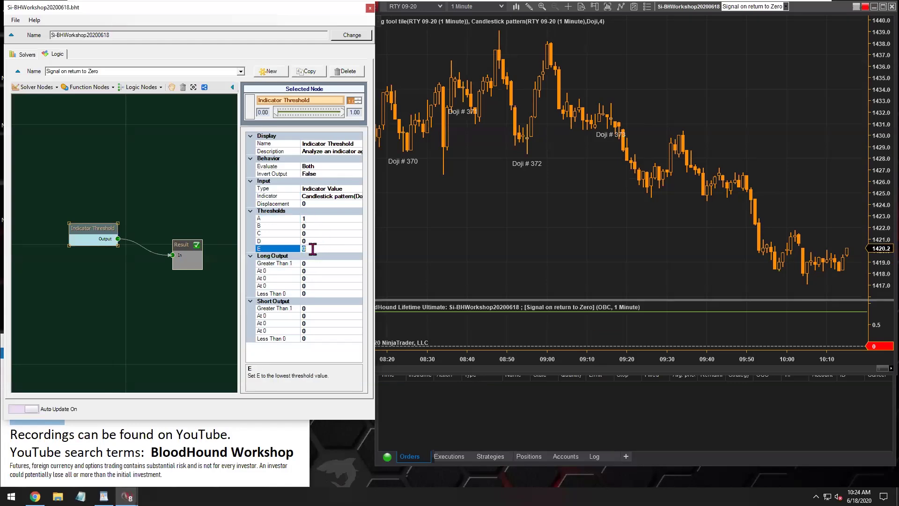
- Set both the Long Output and the Short Output at threshold B (At 0) to 1
click(311, 270)
text(1)
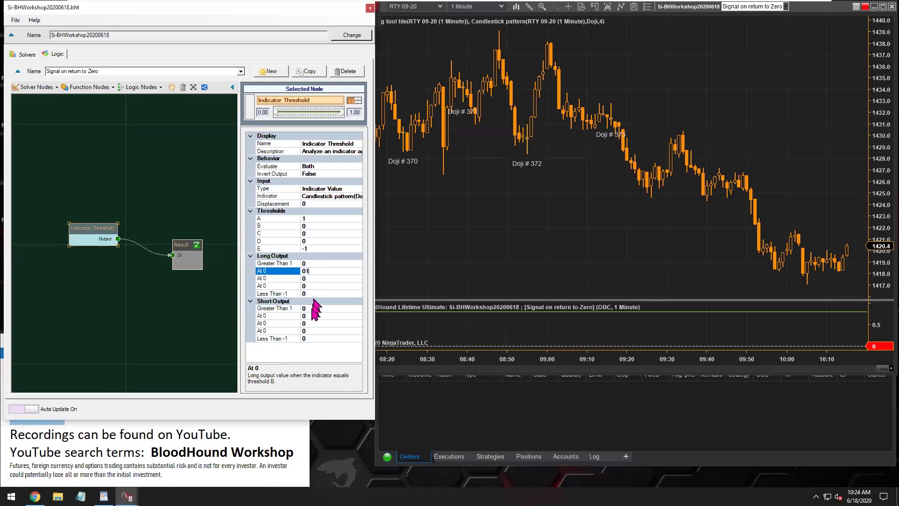
click(312, 315)
text(1)
click(313, 323)
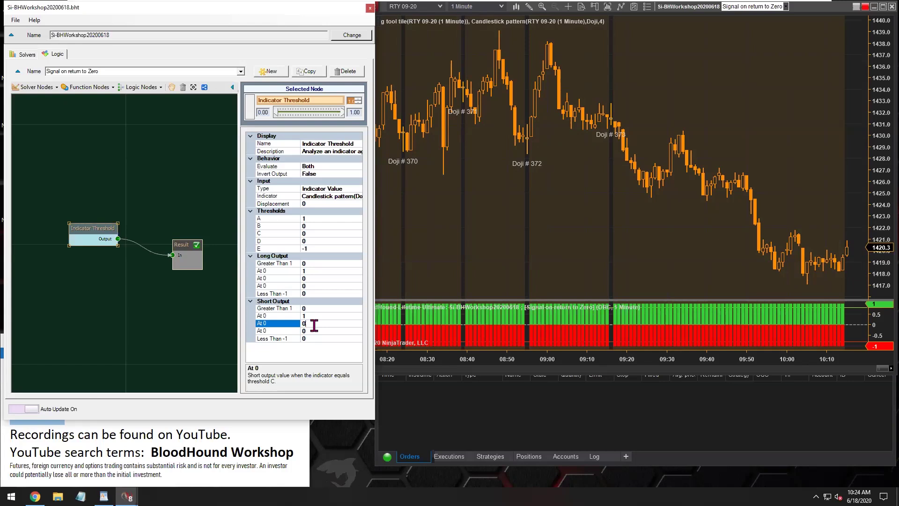
- Review thresholds E, B and A and the Long Output condition tied to threshold A
click(312, 248)
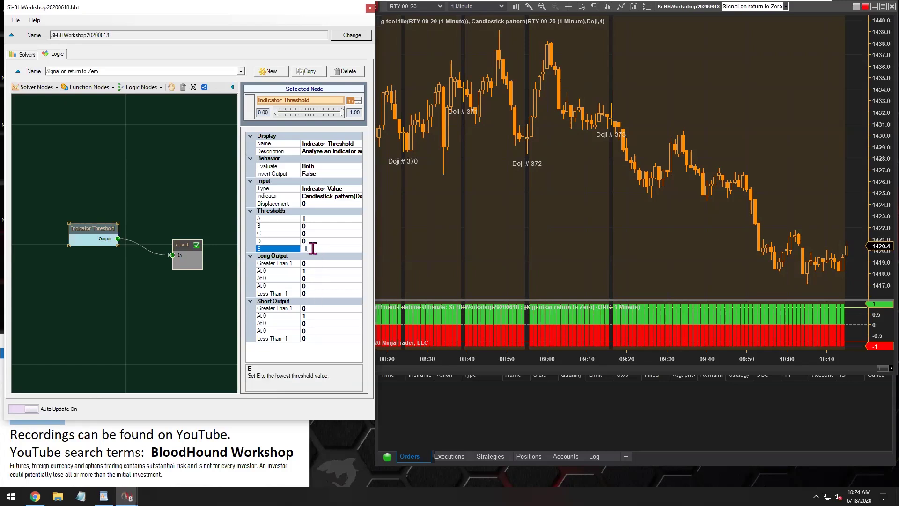
drag(312, 248, 300, 248)
click(312, 227)
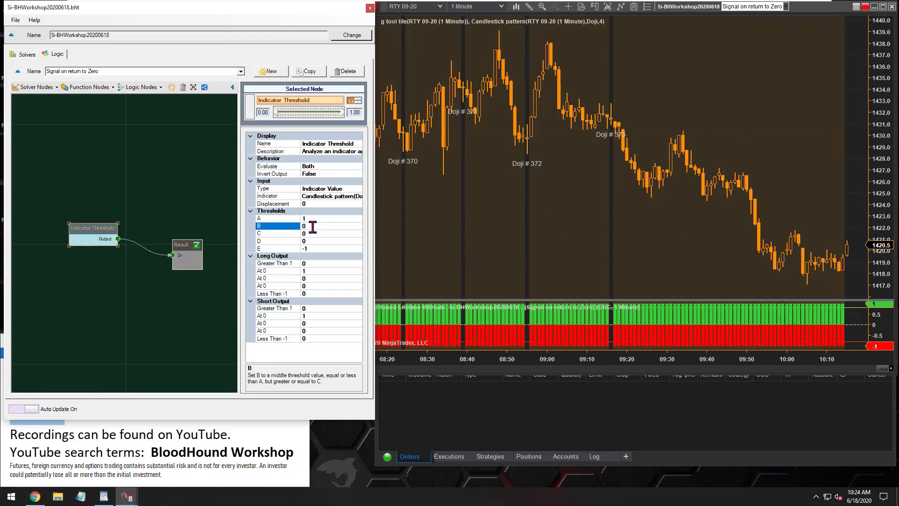
click(306, 219)
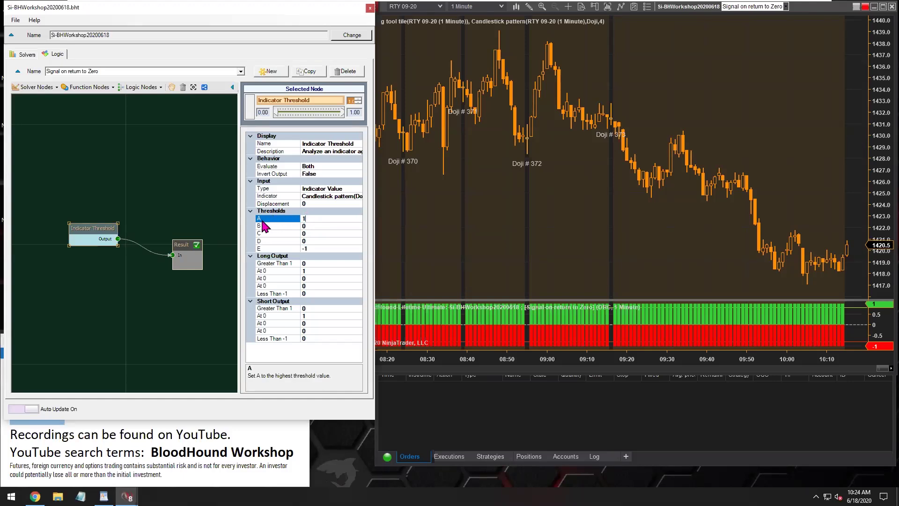
double_click(313, 219)
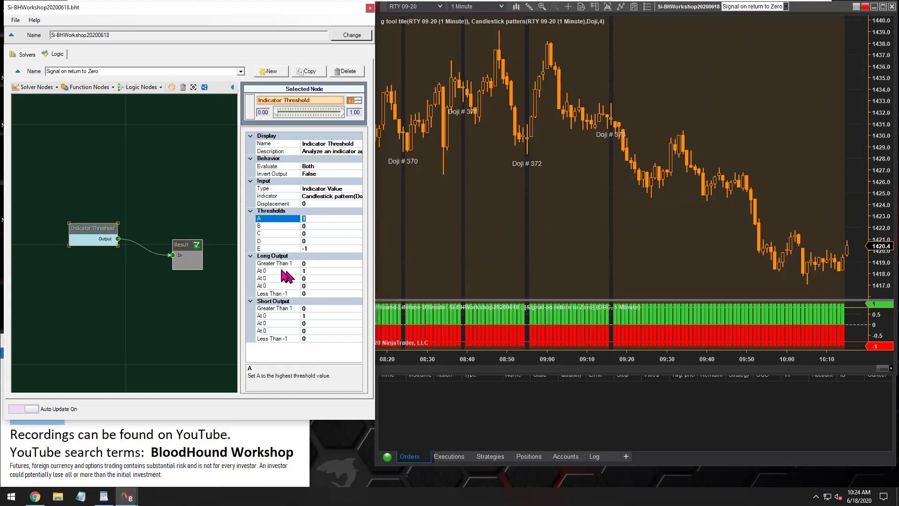
click(266, 265)
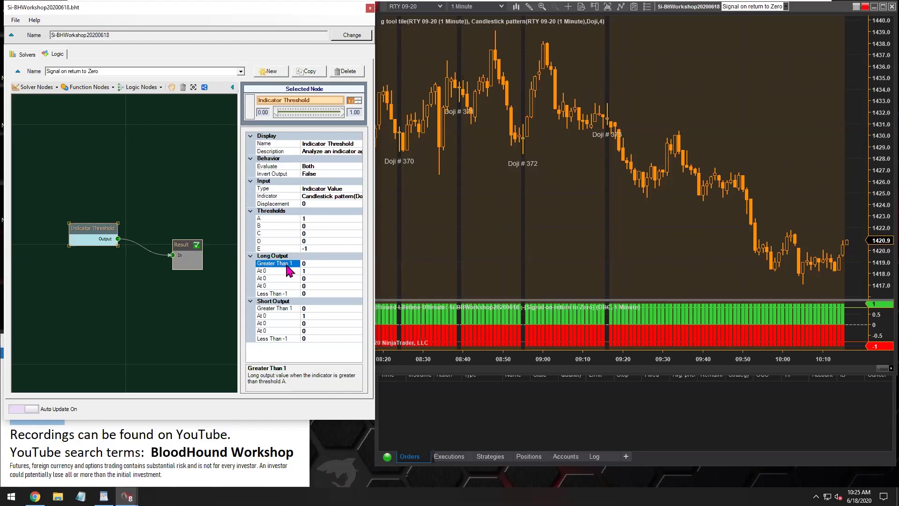
- Try threshold A at 0, check the Long Output's greater-than condition, and set threshold A back to 1
click(267, 218)
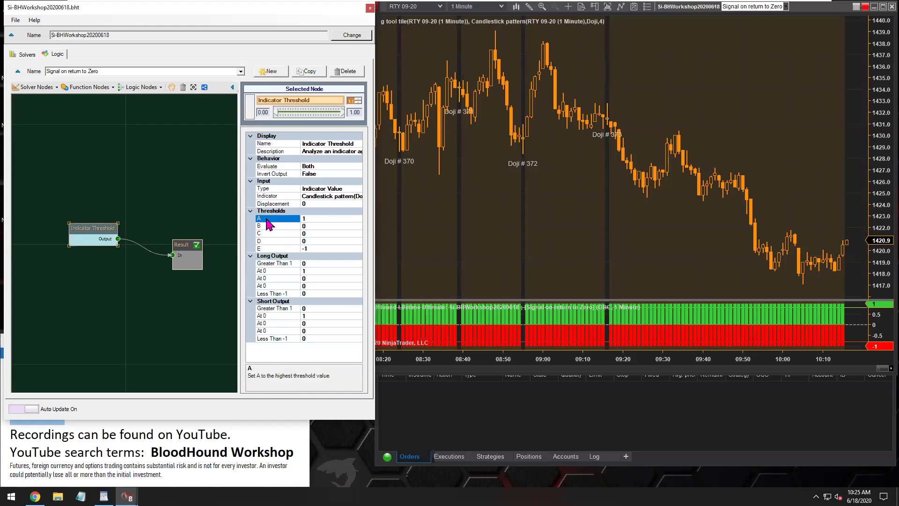
text(0)
click(264, 220)
click(317, 227)
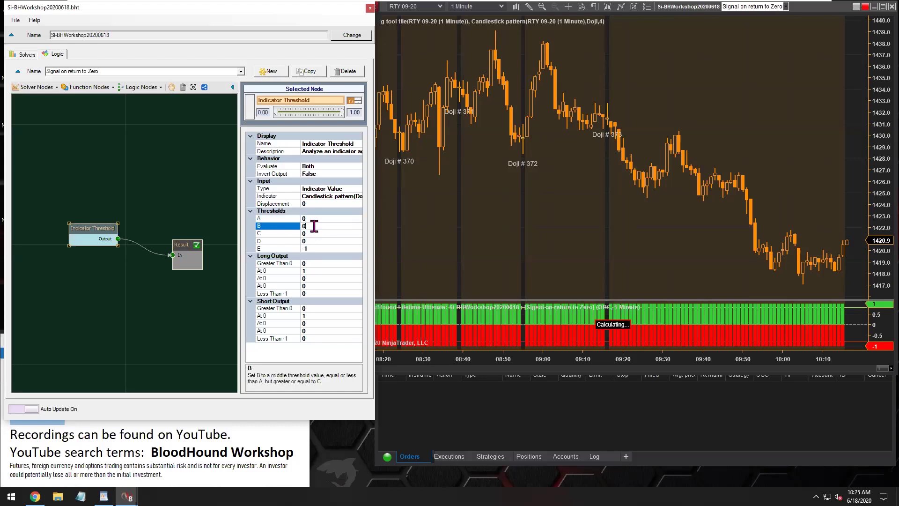
click(272, 264)
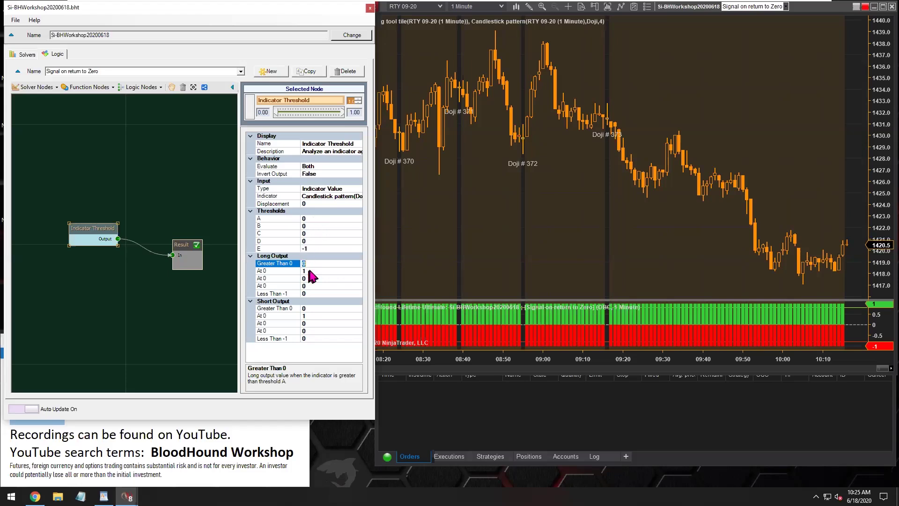
click(311, 218)
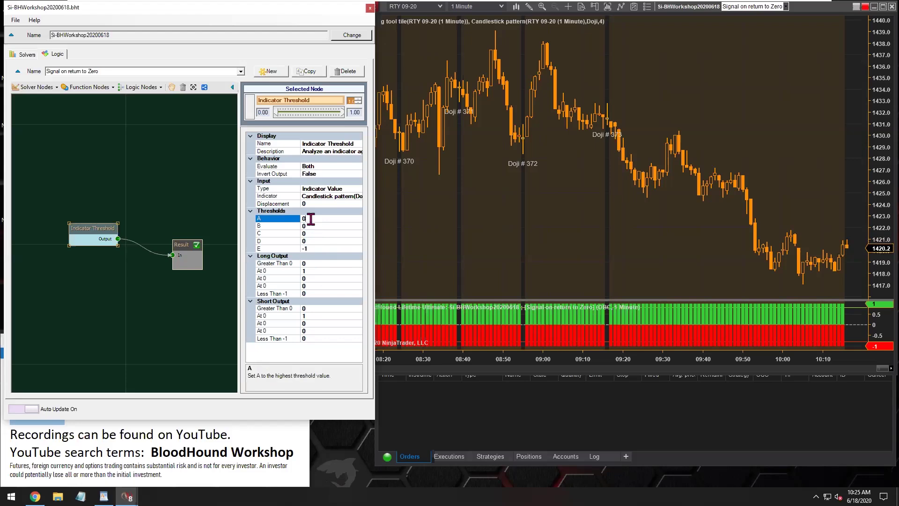
text(1)
click(313, 226)
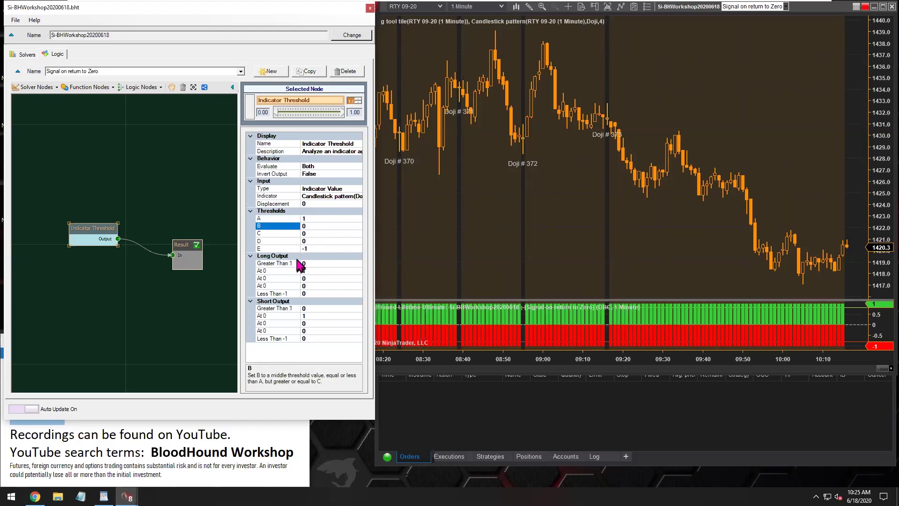
- Examine the Long and Short Output values at threshold B, the earlier Doji bars on the chart, and threshold A
click(274, 272)
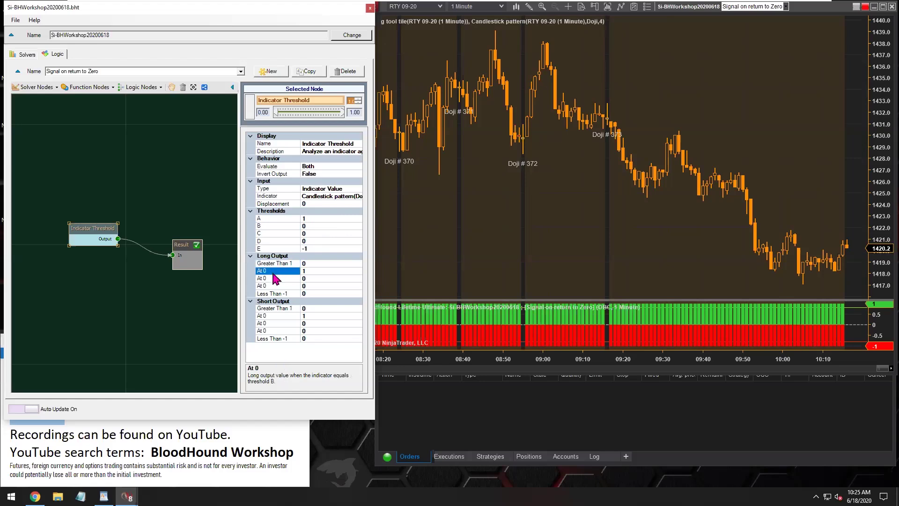
click(311, 271)
double_click(311, 271)
click(268, 316)
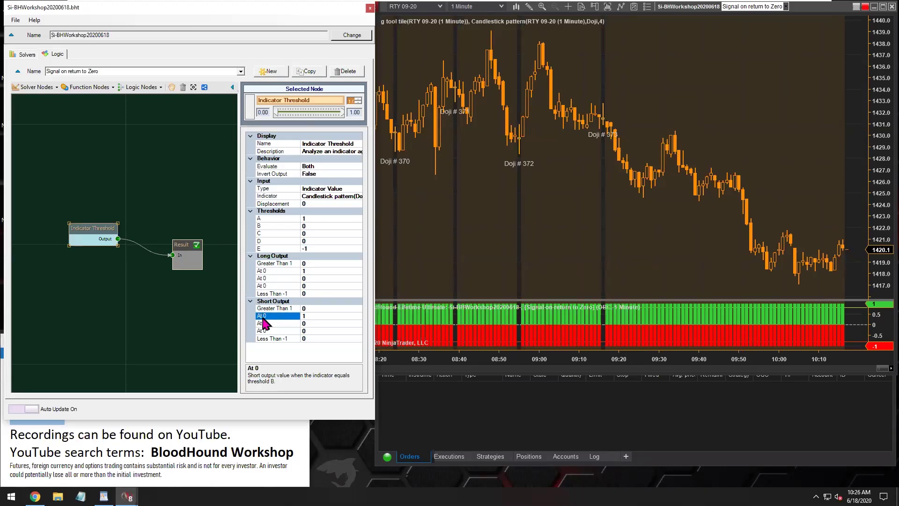
click(308, 316)
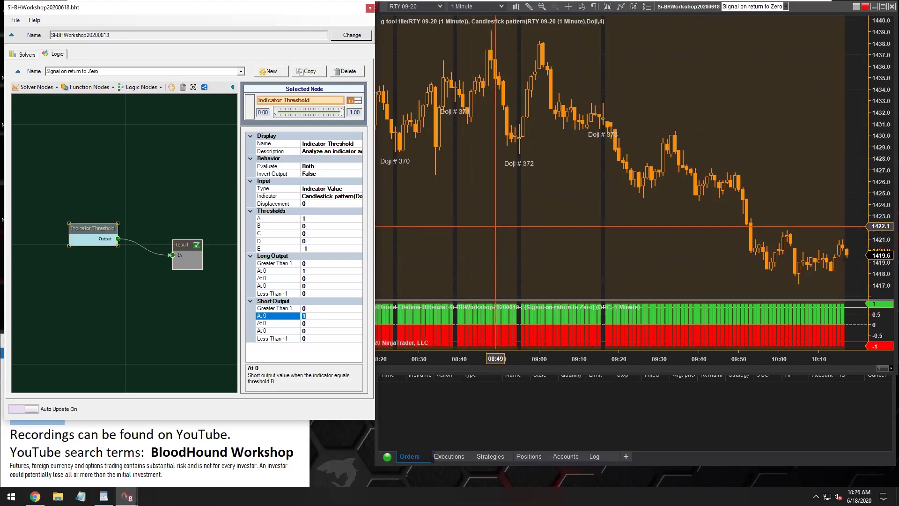
click(486, 240)
drag(487, 241, 631, 238)
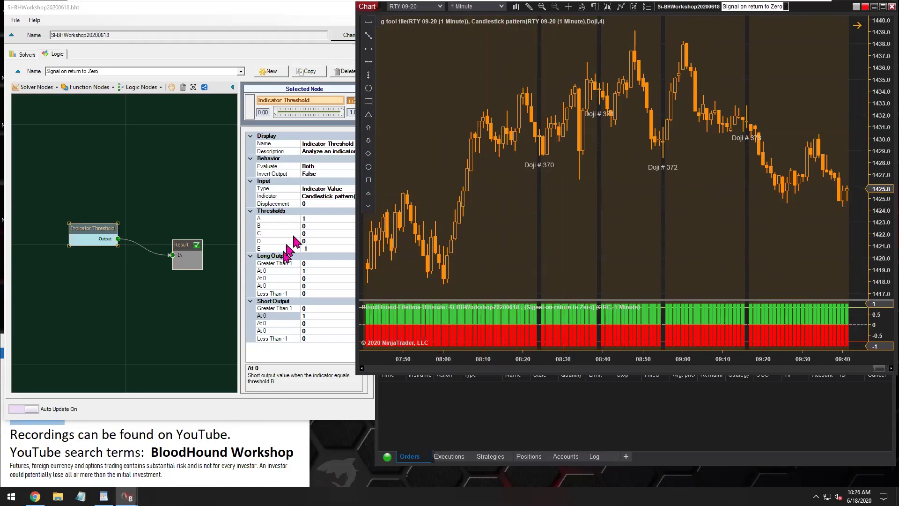
click(311, 218)
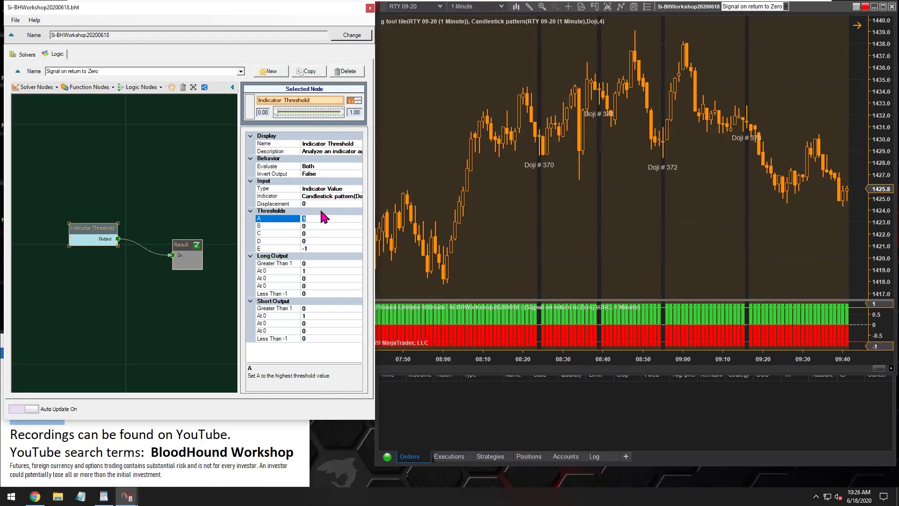
- Rename the Indicator Threshold node as "Candlestick Doji Thres"
click(312, 144)
drag(326, 144, 301, 146)
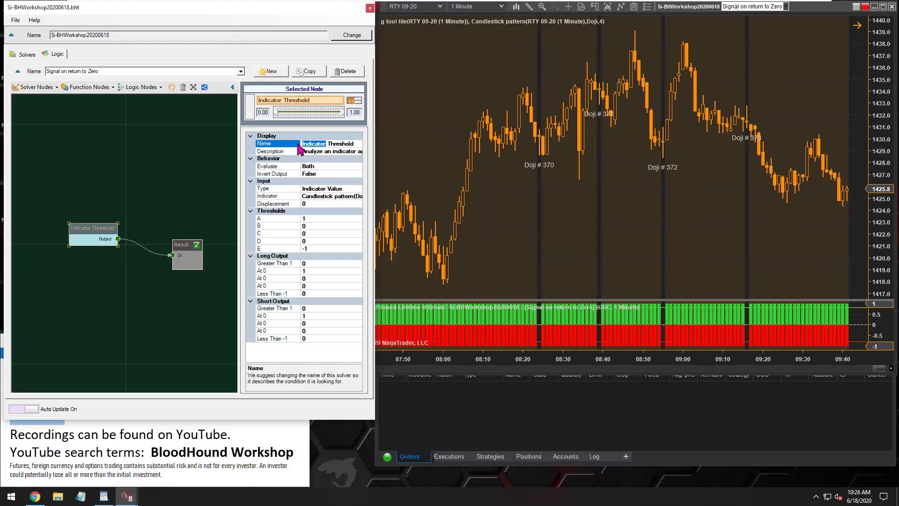
text(Candlestick Doji)
key(Right)
key(Right)
key(Right)
key(Right)
key(Right)
key(Right)
key(Right)
click(125, 300)
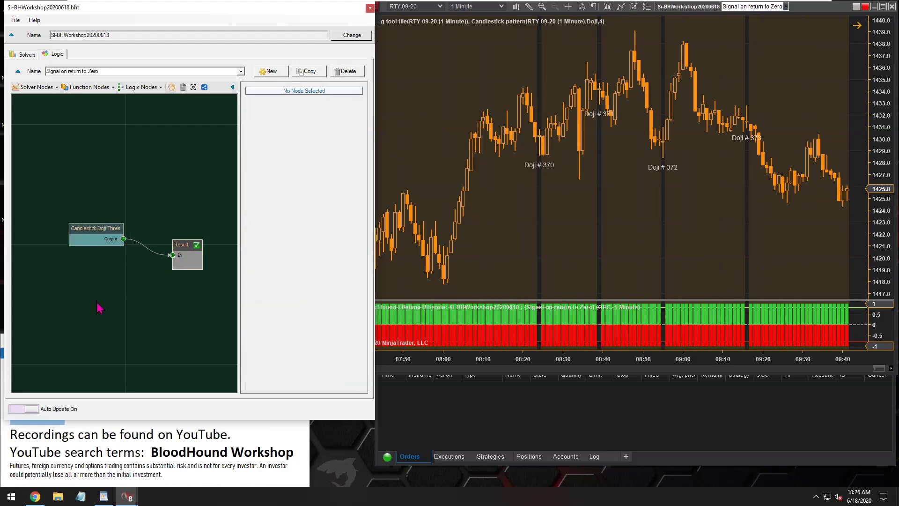
- Move the Candlestick Doji Thres node up and away from the Result node, and prefix its name with "Rev."
drag(97, 234, 70, 212)
click(337, 145)
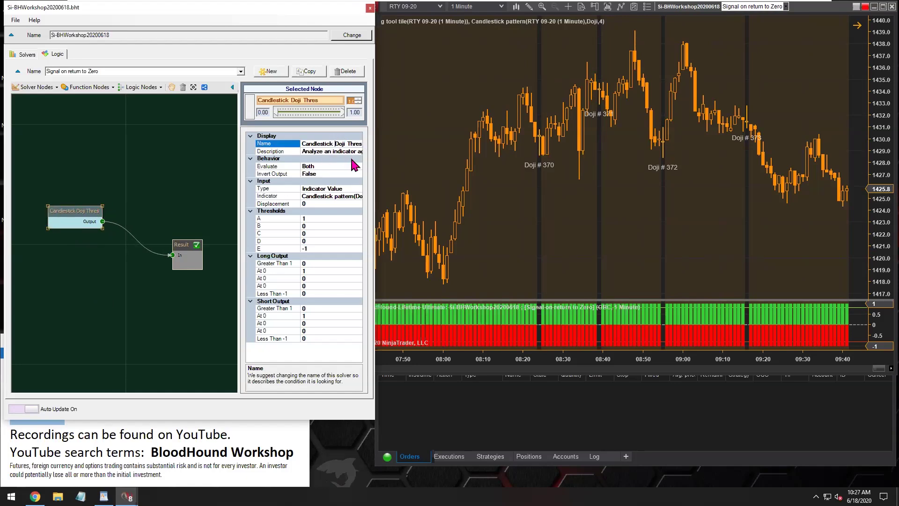
text(Rev.)
drag(304, 144, 318, 144)
click(72, 213)
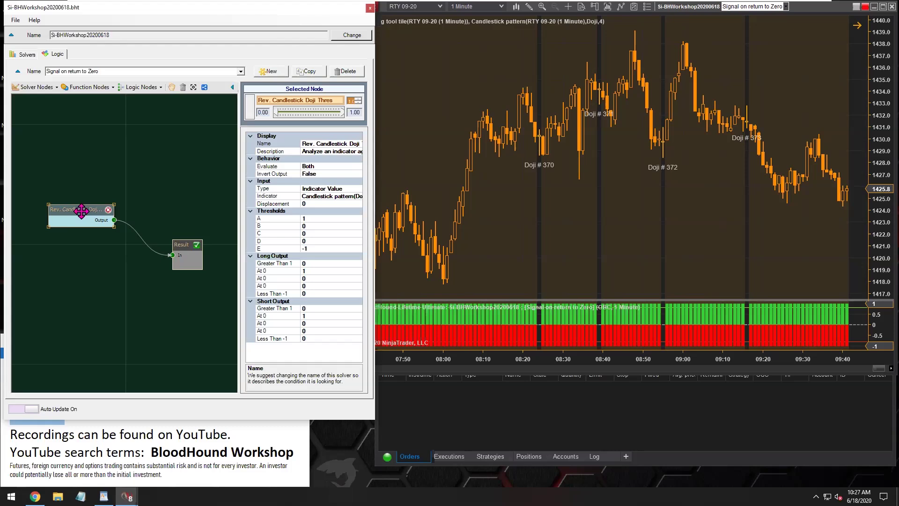
drag(82, 212, 82, 215)
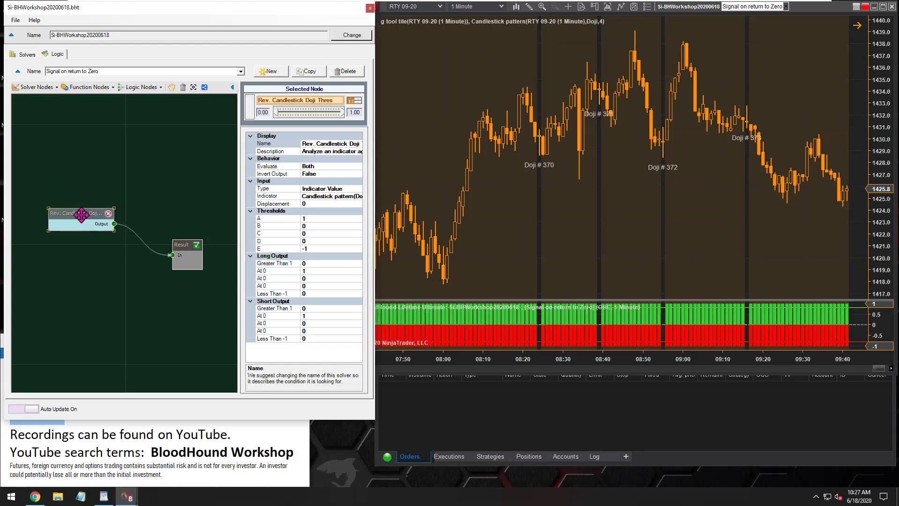
- Add a second Indicator Threshold node below the Rev. Candlestick Doji Thres node and connect its output to the Result node
click(35, 87)
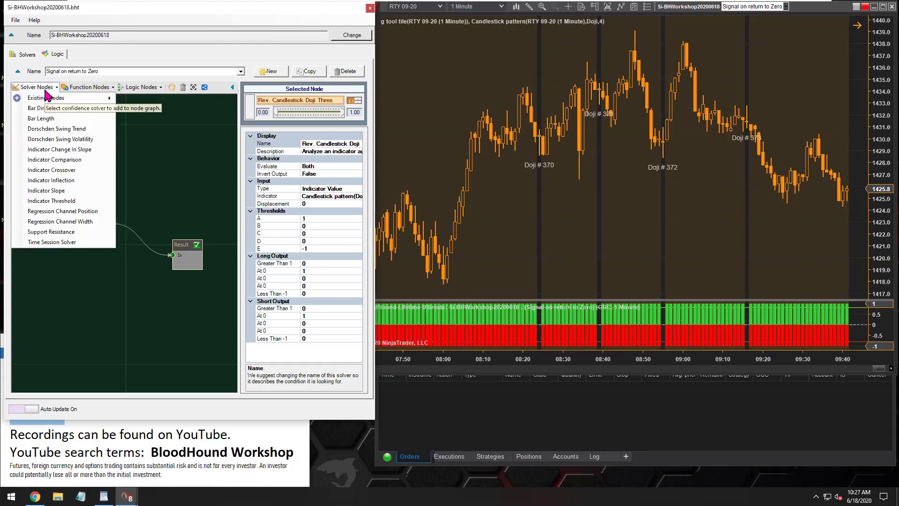
click(70, 200)
drag(135, 262, 172, 255)
click(69, 261)
drag(85, 265, 82, 267)
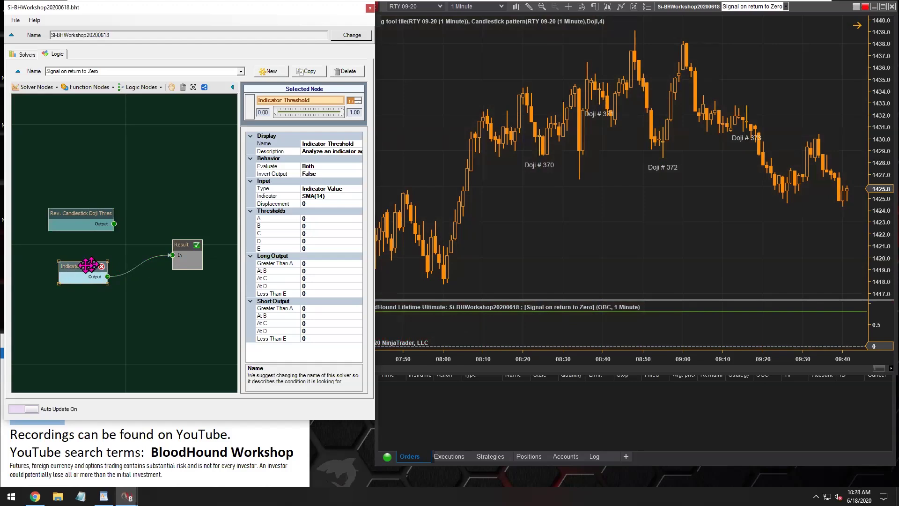
- Rename the new Indicator Threshold node as "Candlestick Doji Thres"
click(307, 144)
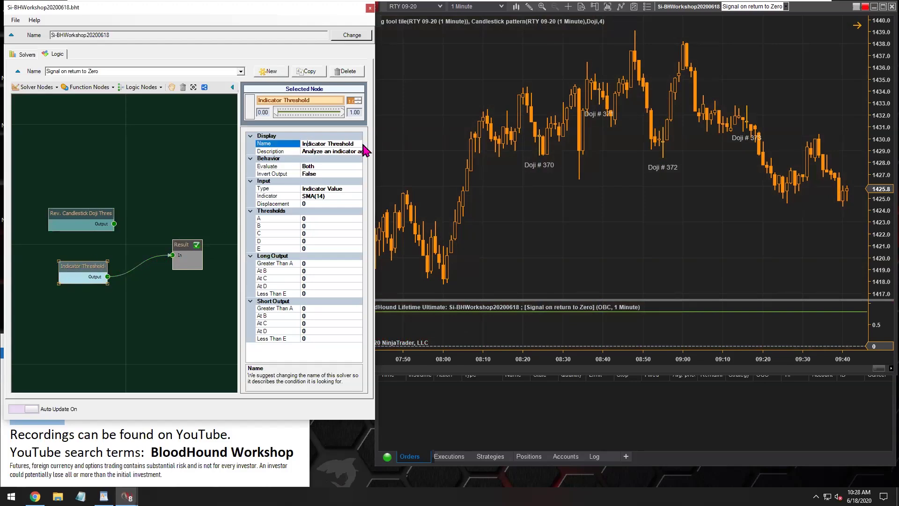
drag(358, 144, 302, 143)
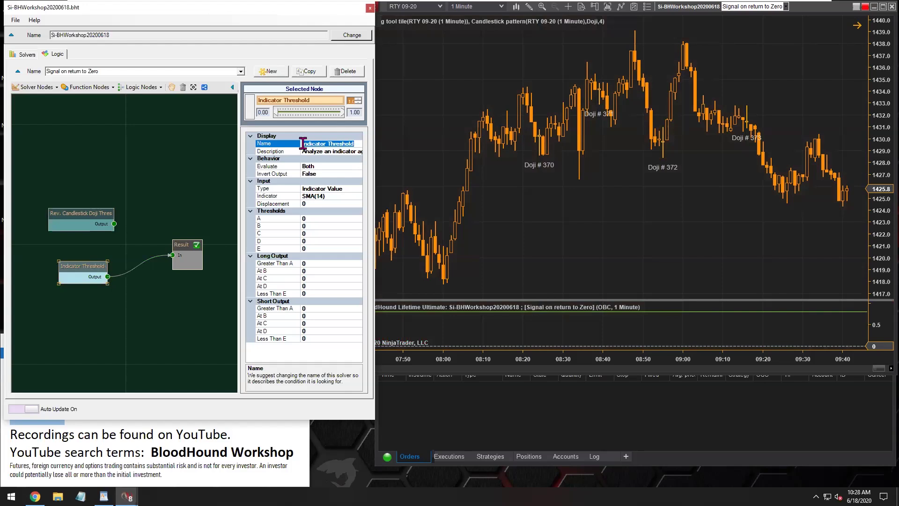
text(Candlestick Doji Threshold)
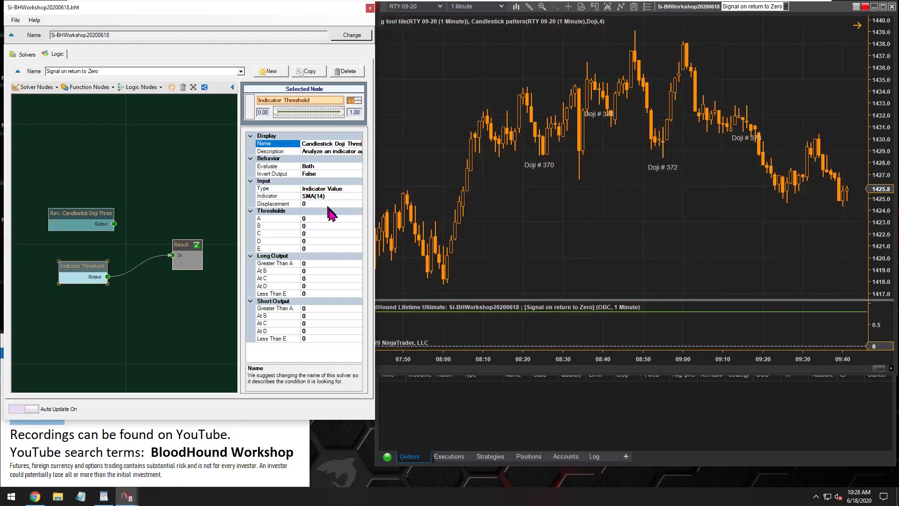
- Replace the new node's SMA input with the Candlestick pattern indicator, using the Doji pattern
click(313, 196)
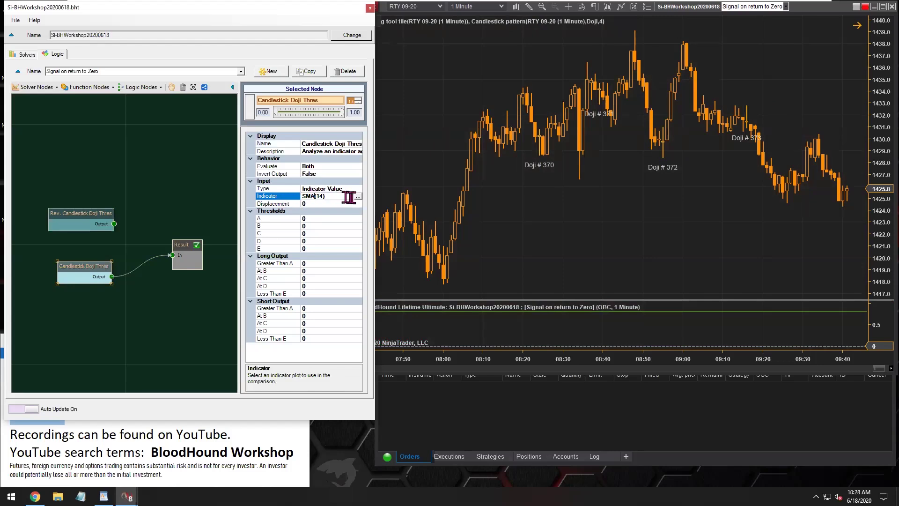
drag(328, 196, 303, 195)
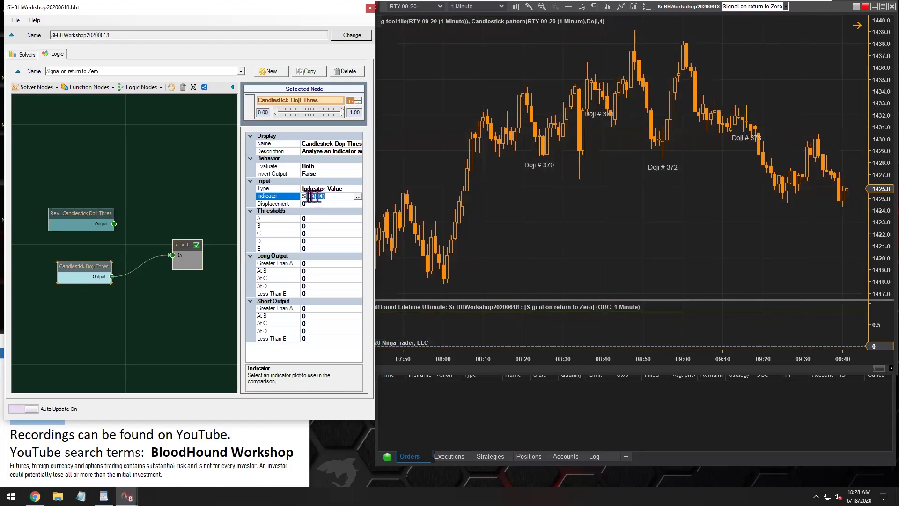
click(358, 196)
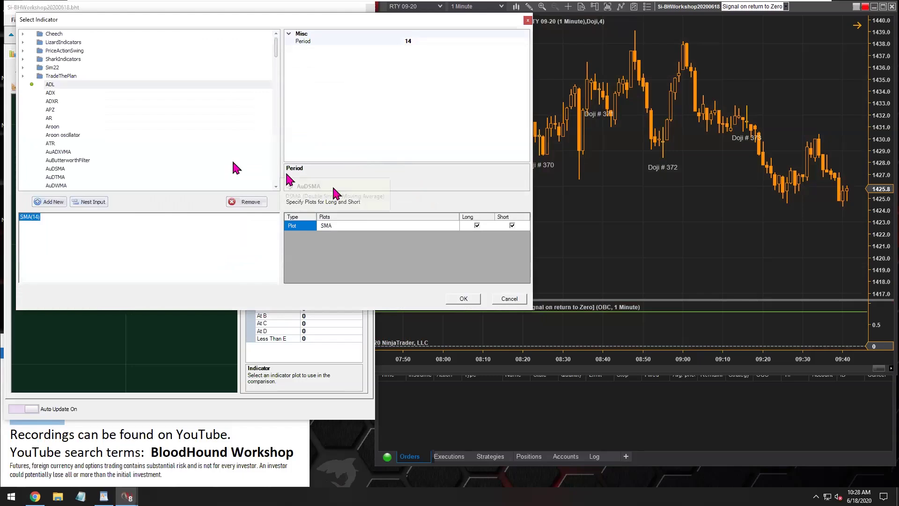
scroll(120, 169, down, 8)
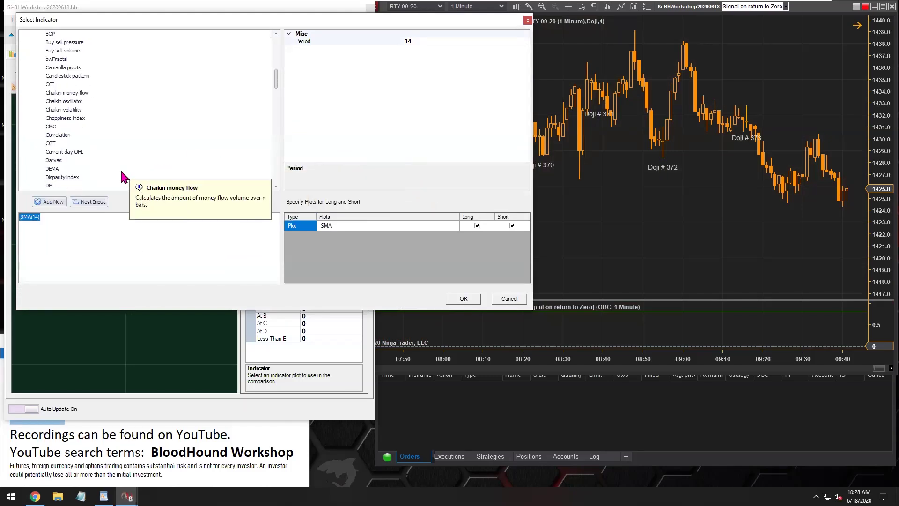
click(66, 76)
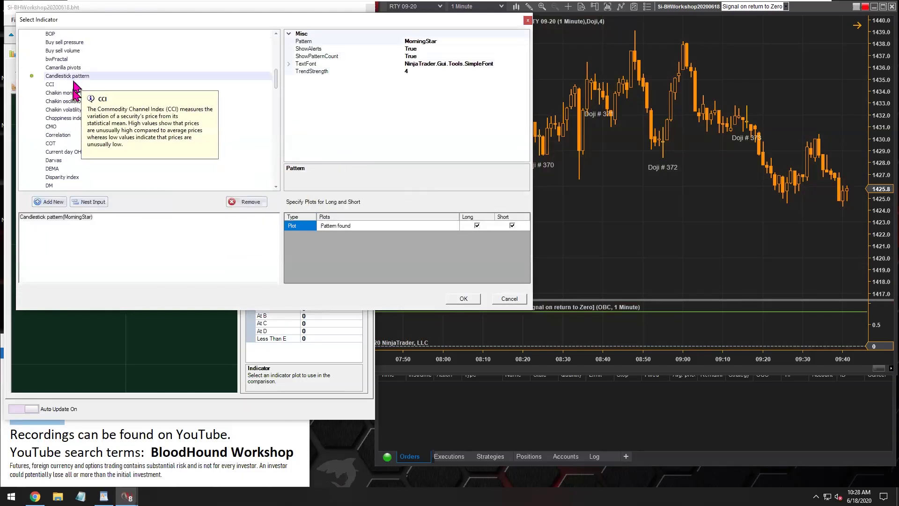
click(418, 41)
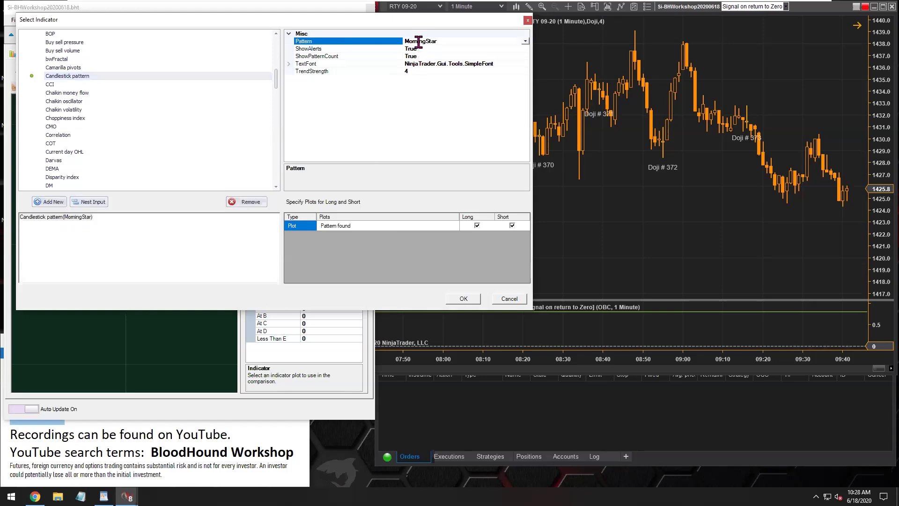
click(525, 41)
click(411, 87)
click(464, 299)
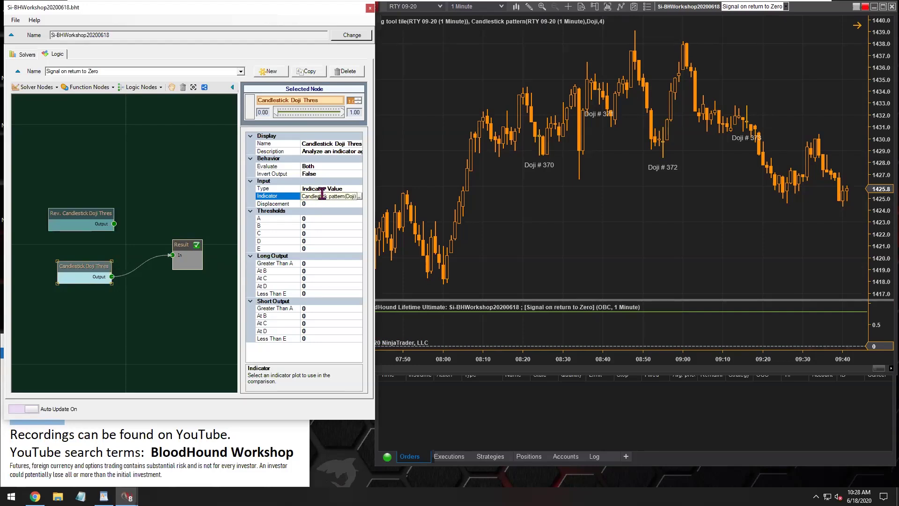
- Set the new node's threshold A to 0.1 and threshold E to -0.1
click(311, 218)
text(1)
click(257, 249)
click(313, 248)
text(-)
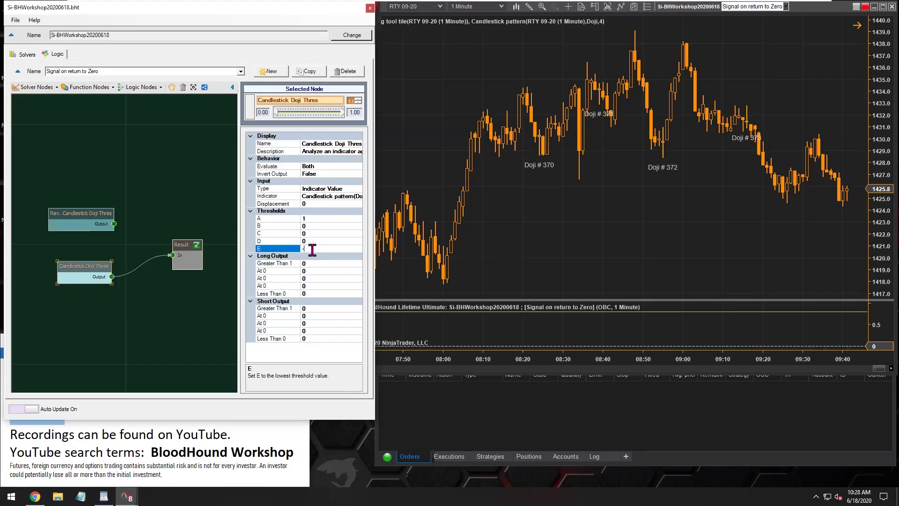
click(315, 226)
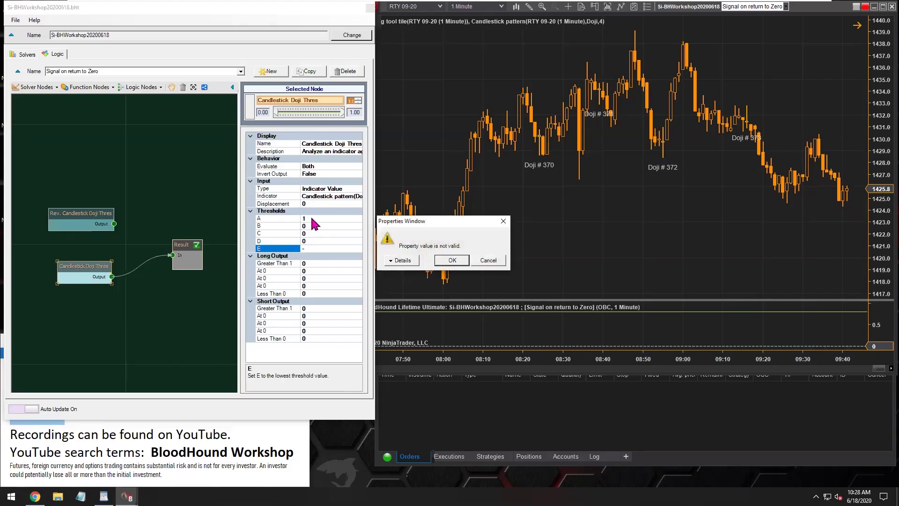
click(489, 260)
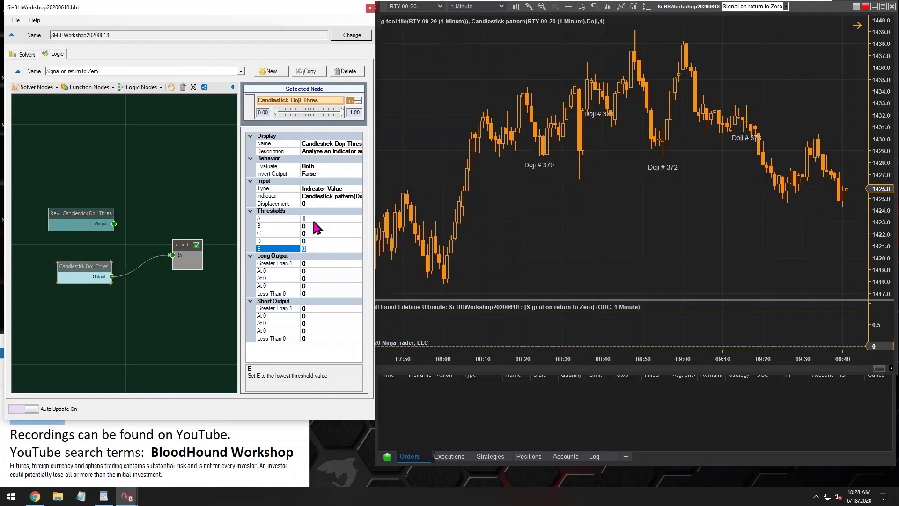
text(-0.1)
click(311, 217)
text(.)
text(0)
click(317, 225)
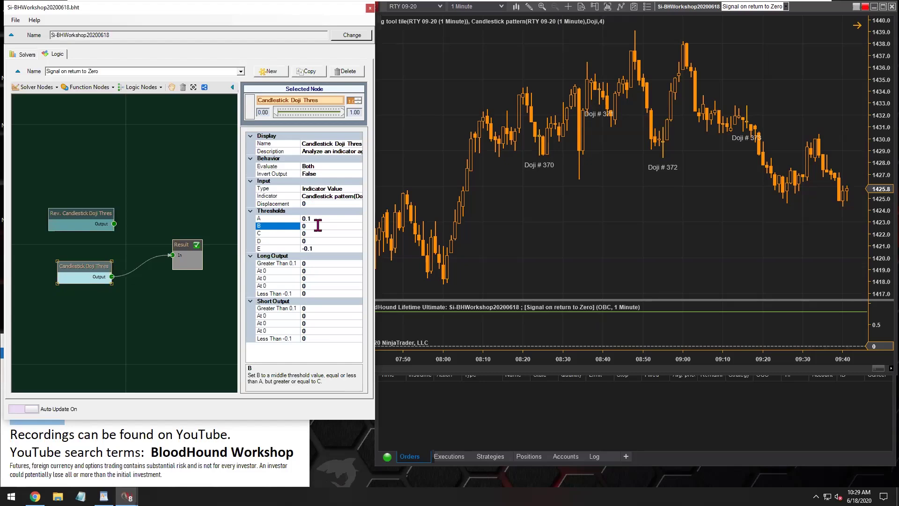
click(315, 218)
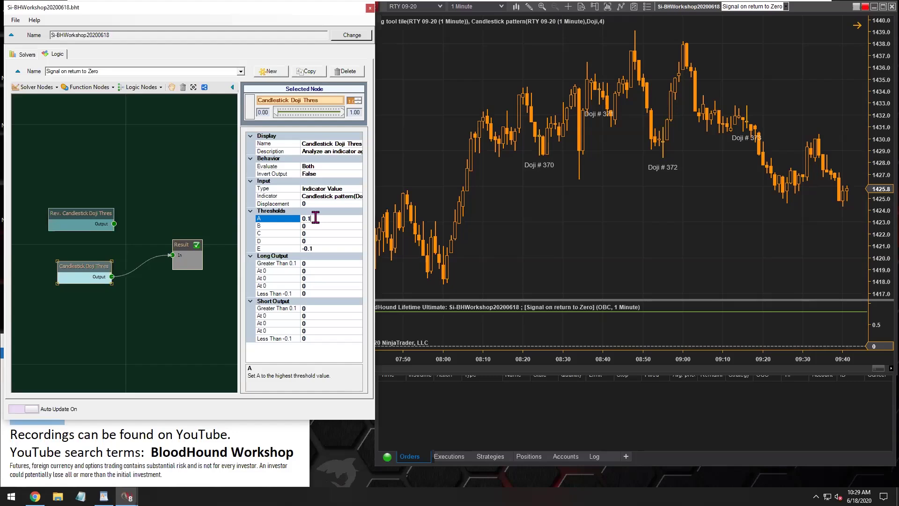
- Set the Long Output for Greater Than 0.1 and the Short Output for Less Than -0.1 to 1, and slightly reposition the node
click(310, 264)
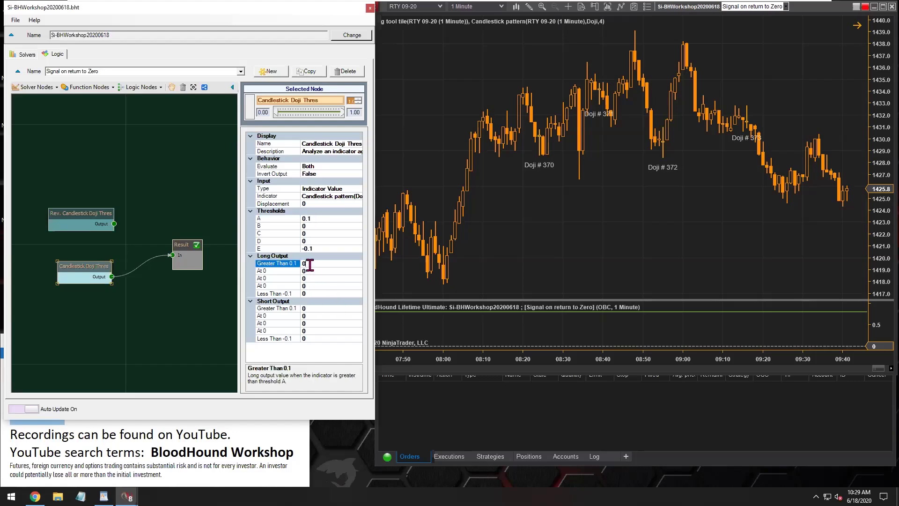
text(1)
click(313, 337)
text(1)
click(316, 331)
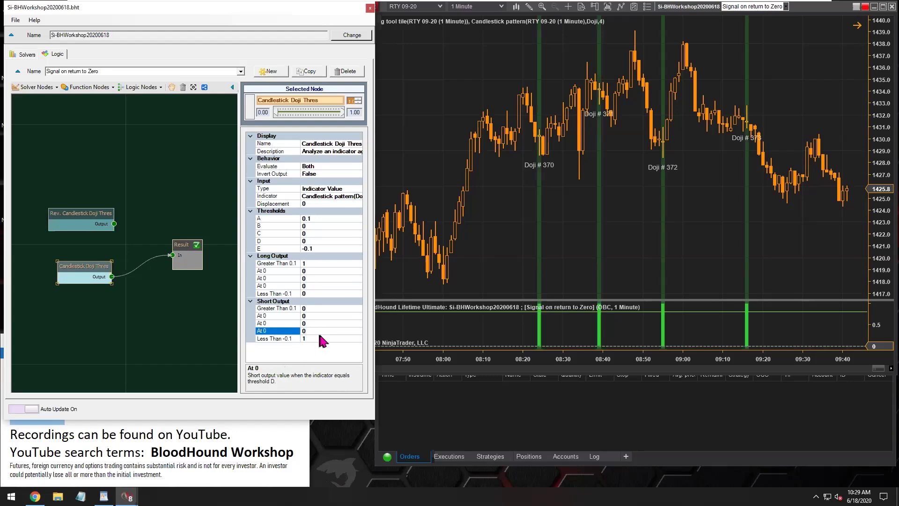
mouse_move(76, 269)
mouse_down()
mouse_move(74, 285)
mouse_move(69, 279)
mouse_up()
drag(69, 283, 84, 267)
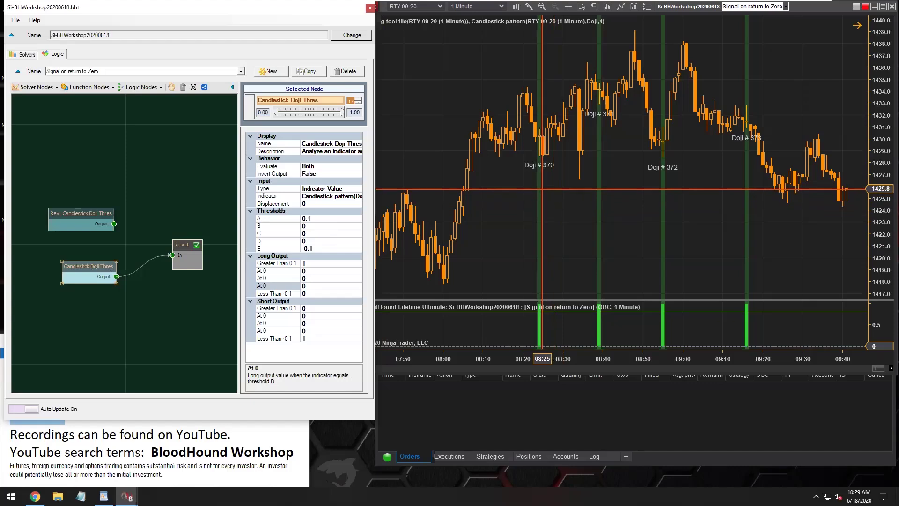
- Review thresholds A and E and the Long and Short Output values tied to them on the Candlestick Doji Thres node
click(317, 219)
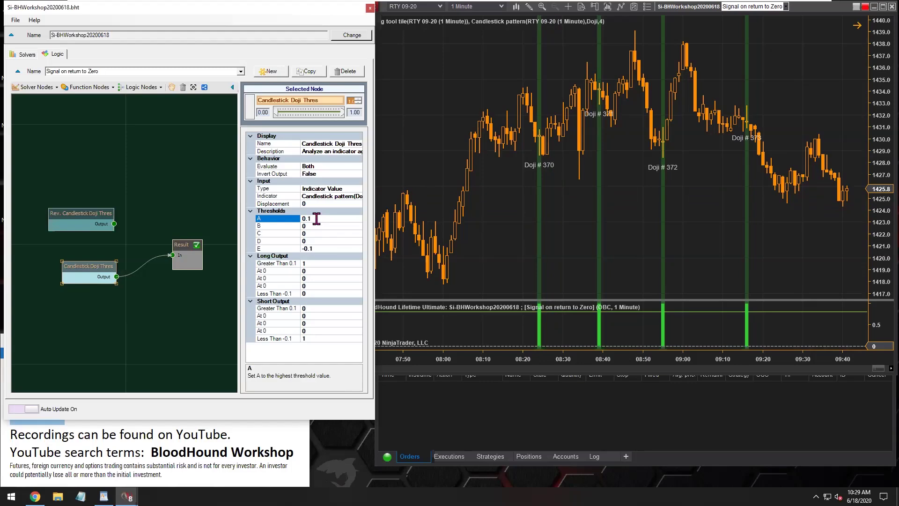
click(318, 248)
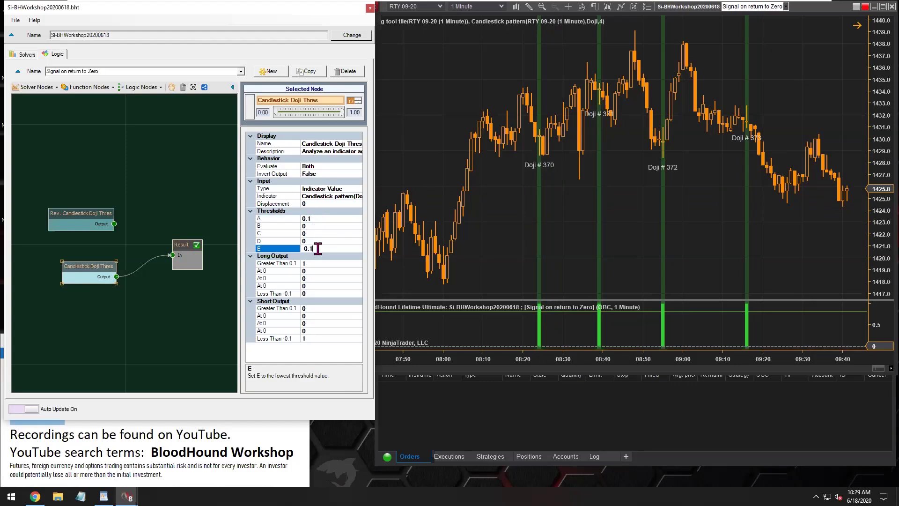
click(313, 264)
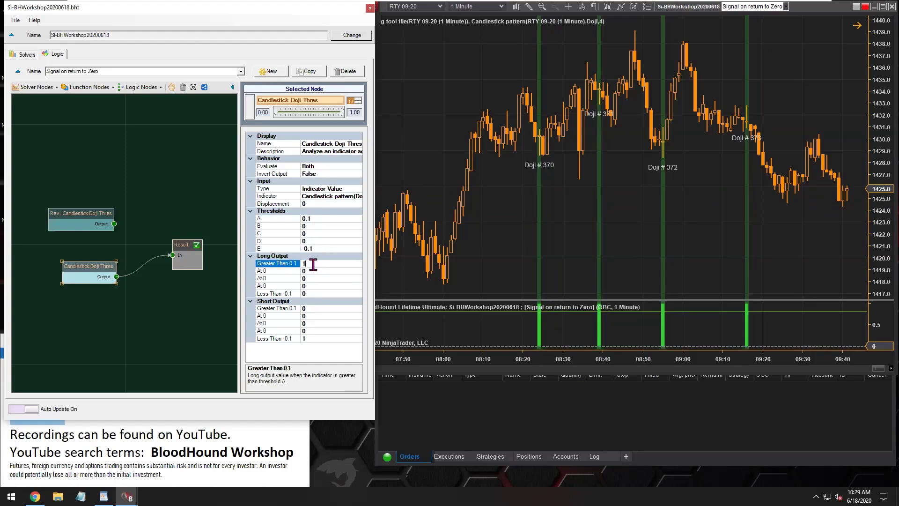
click(312, 339)
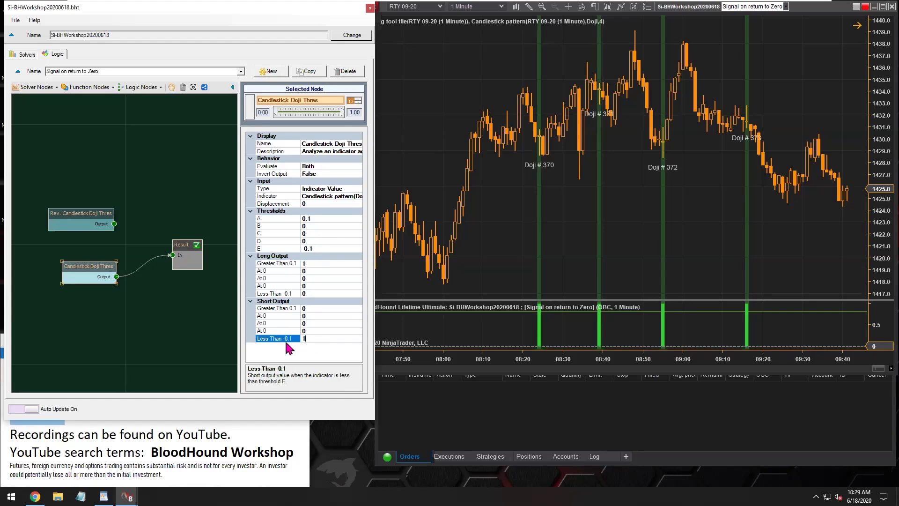
click(276, 263)
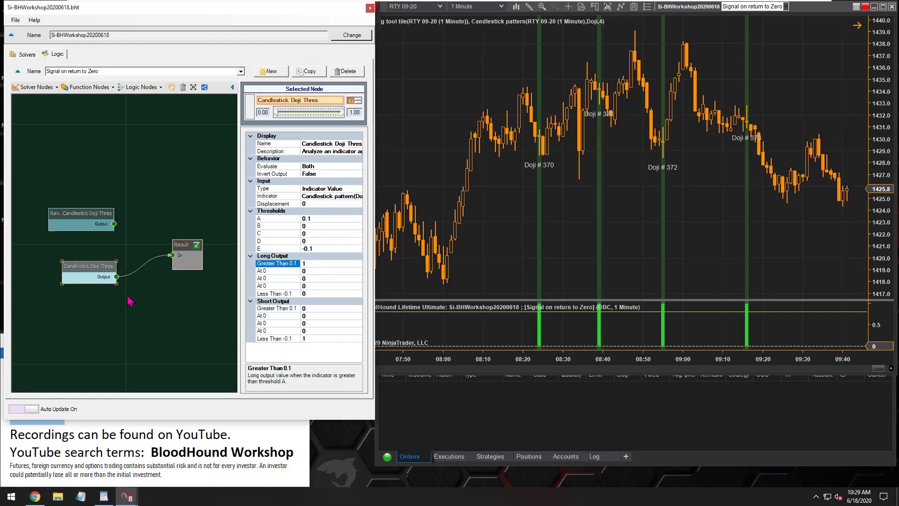
- Rearrange the two solver nodes so Candlestick Doji Thres sits above Rev. Candlestick Doji Thres
drag(73, 267, 82, 169)
drag(81, 218, 85, 292)
drag(91, 170, 85, 226)
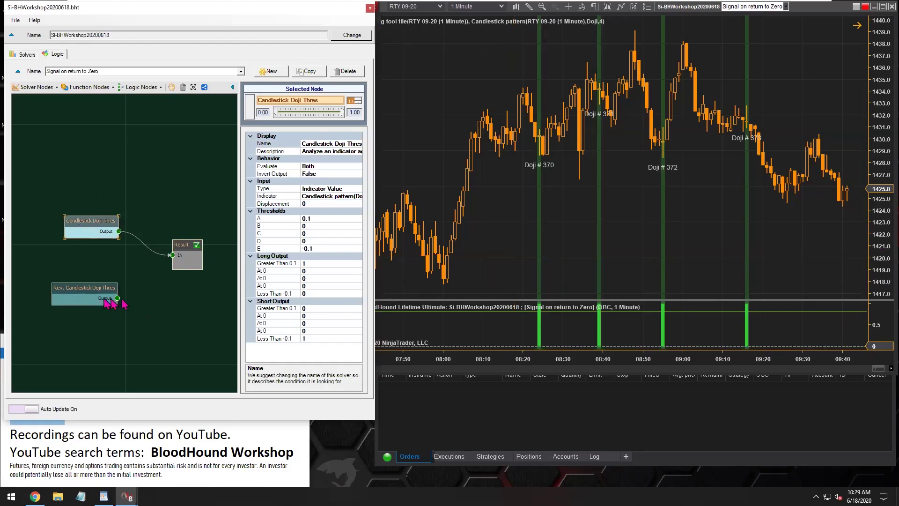
drag(85, 222, 60, 222)
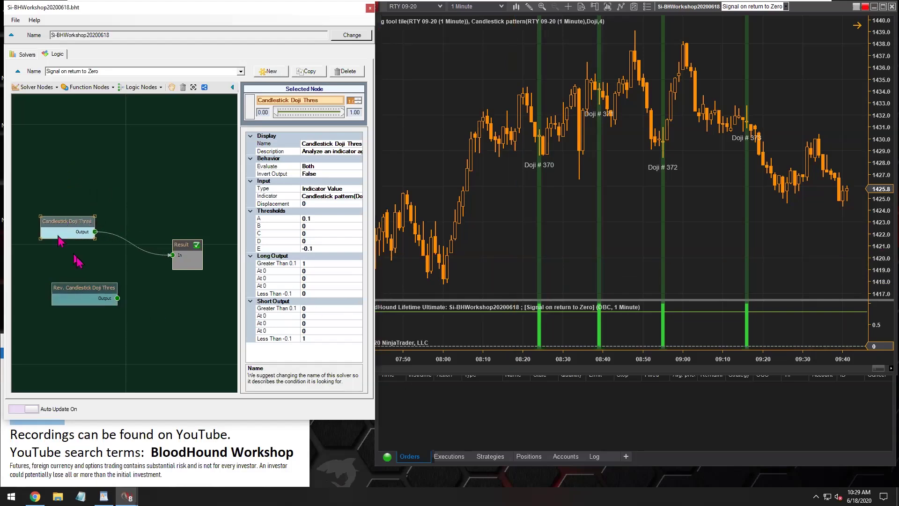
- Set the Candlestick Doji Thres node's Displacement to 1
click(309, 204)
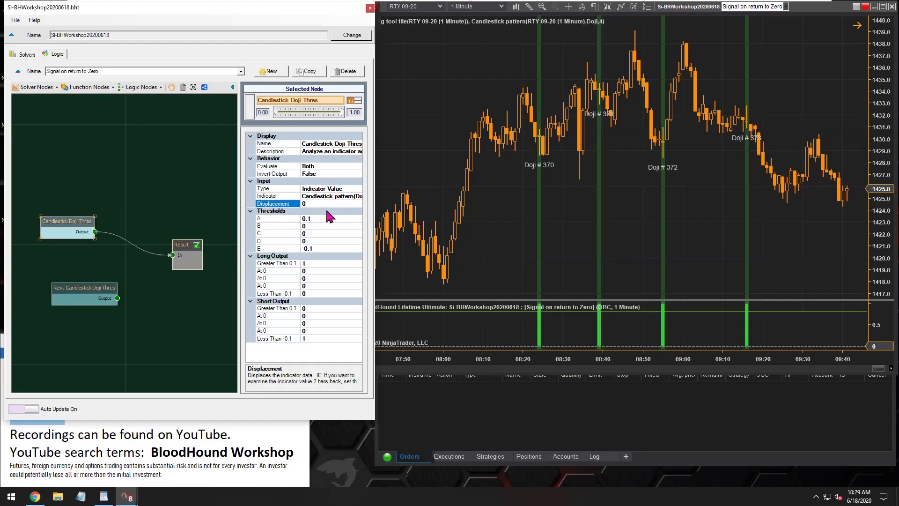
text(1)
key(Return)
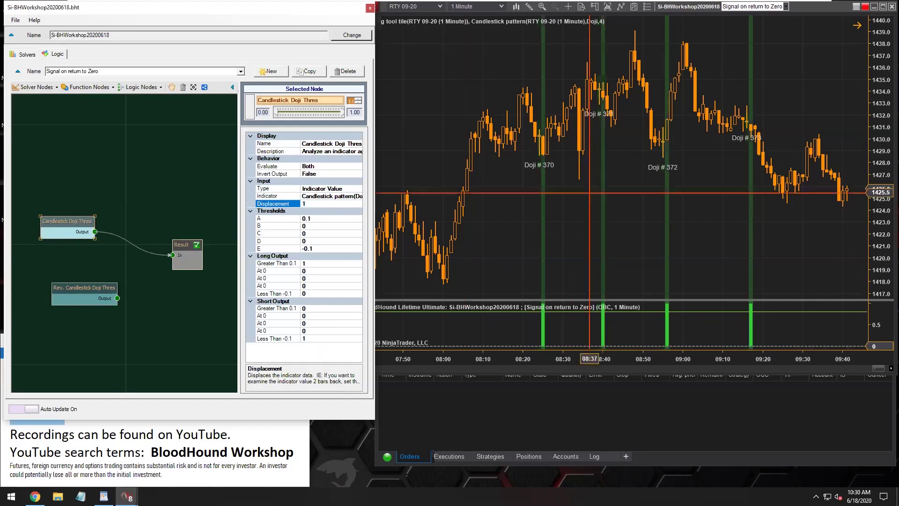
- Mark the signal bar after Doji # 373 with a dot and the three bars before it with green triangles on the chart
drag(712, 357, 525, 353)
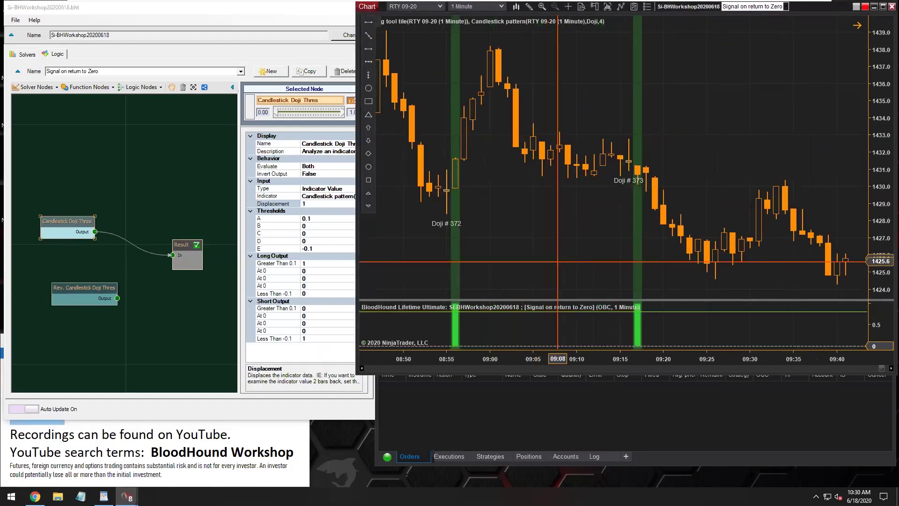
scroll(602, 251, up, 5)
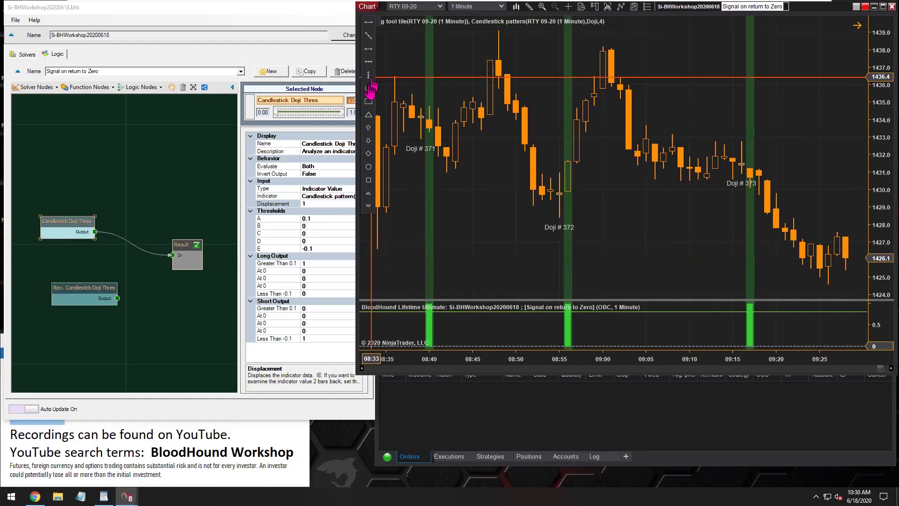
click(368, 167)
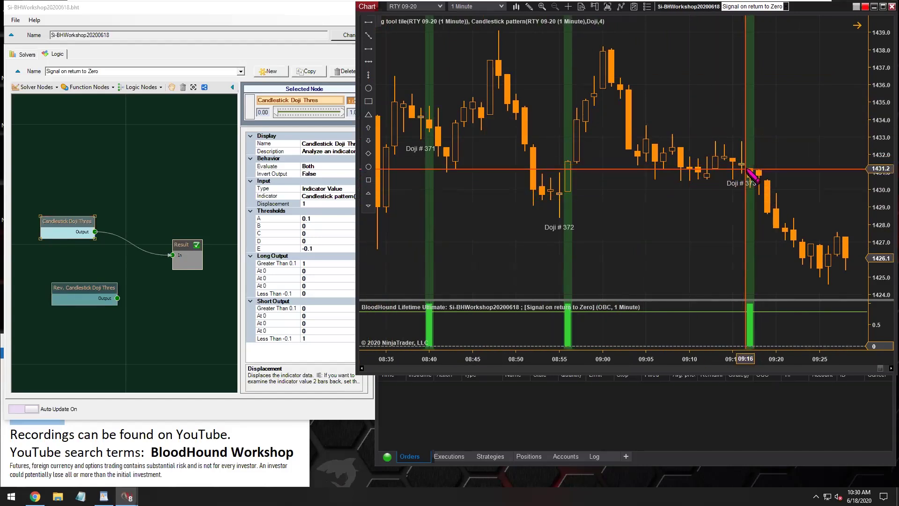
click(741, 134)
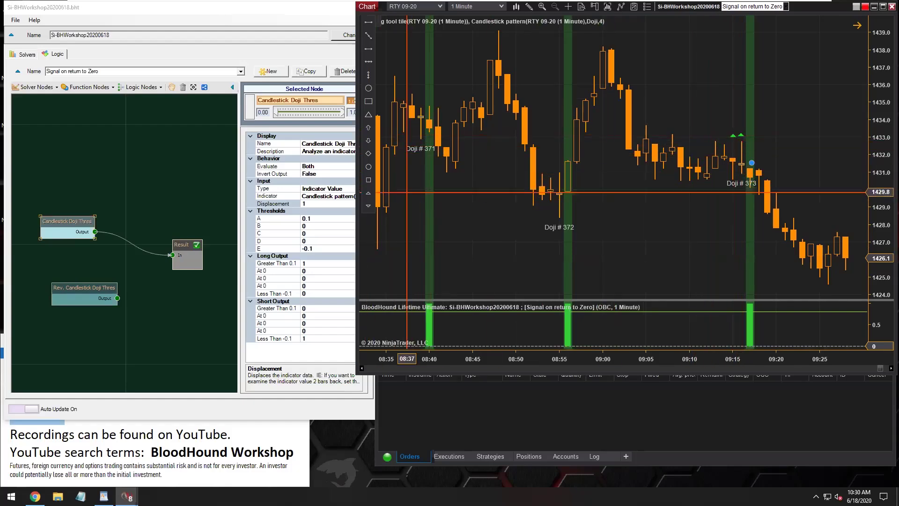
click(370, 198)
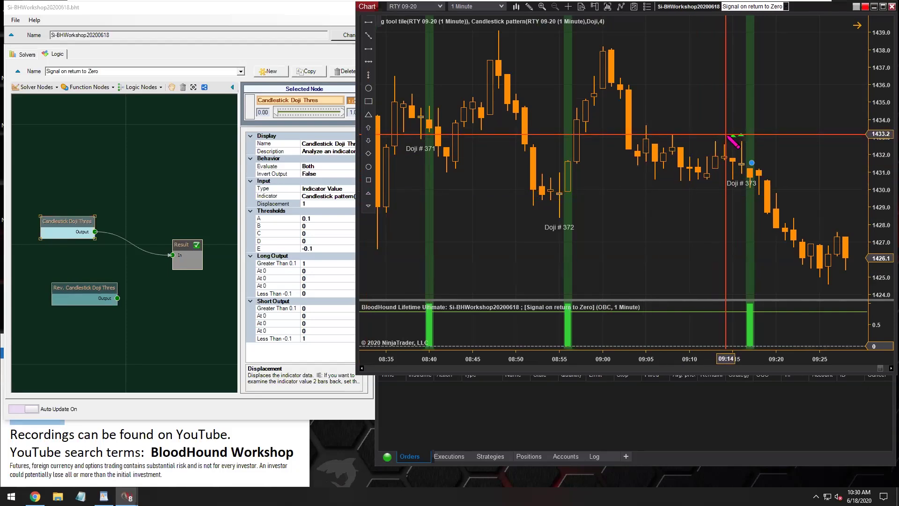
click(725, 134)
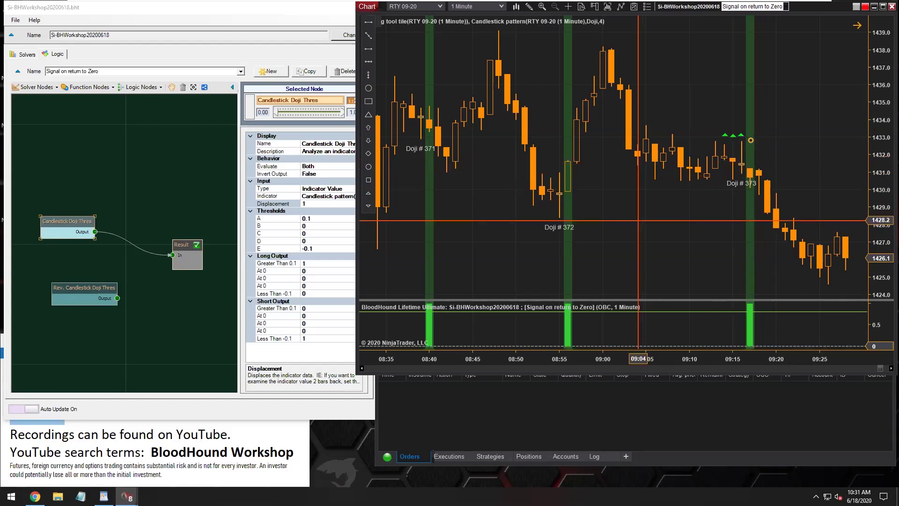
- Preview the Rev. Candlestick Doji Thres node's output by connecting it to Result, and reconnect Candlestick Doji Thres in its place
click(282, 197)
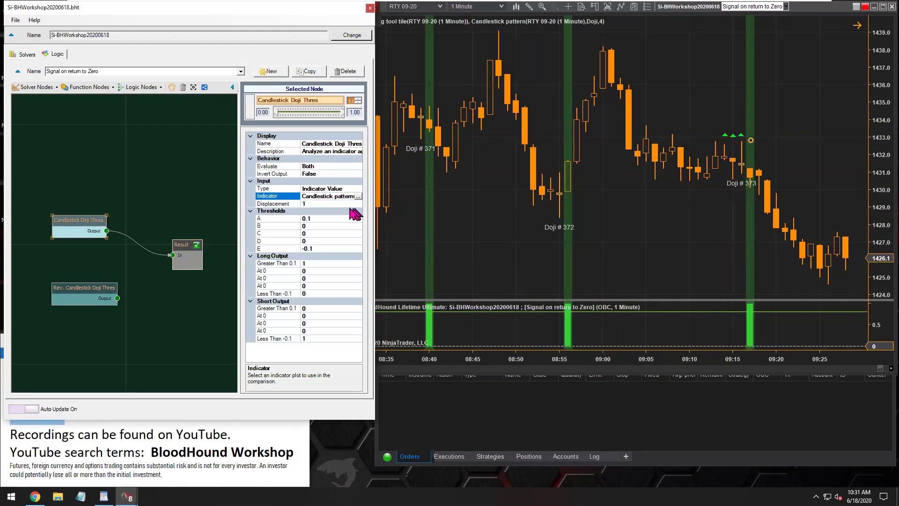
click(310, 205)
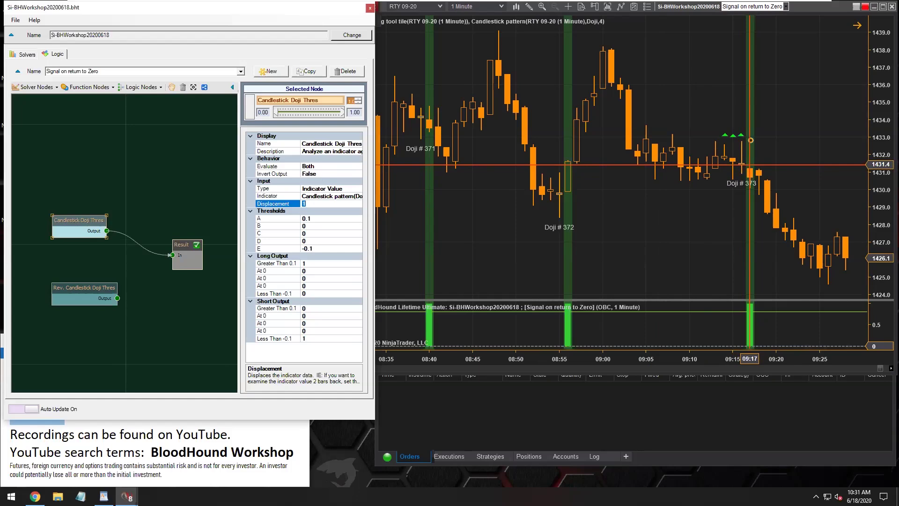
mouse_move(82, 291)
mouse_down()
mouse_move(77, 271)
mouse_move(71, 282)
mouse_up()
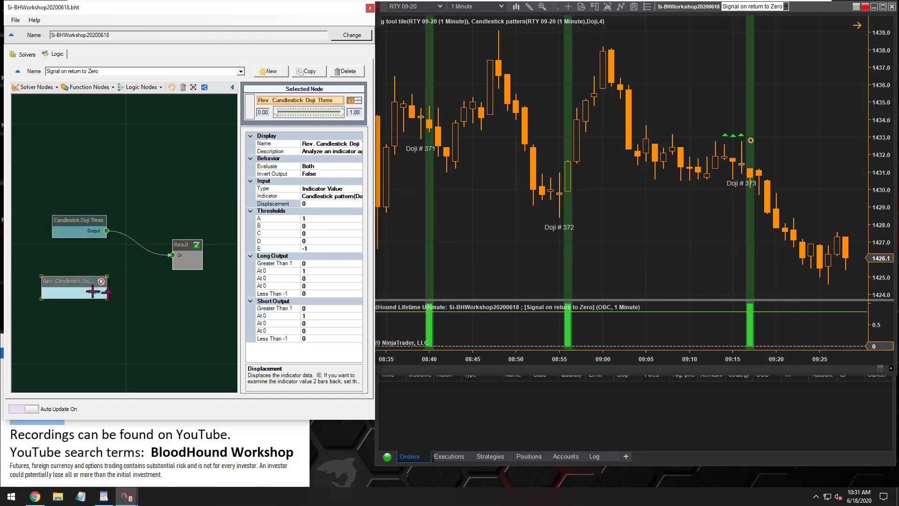
drag(108, 292, 172, 255)
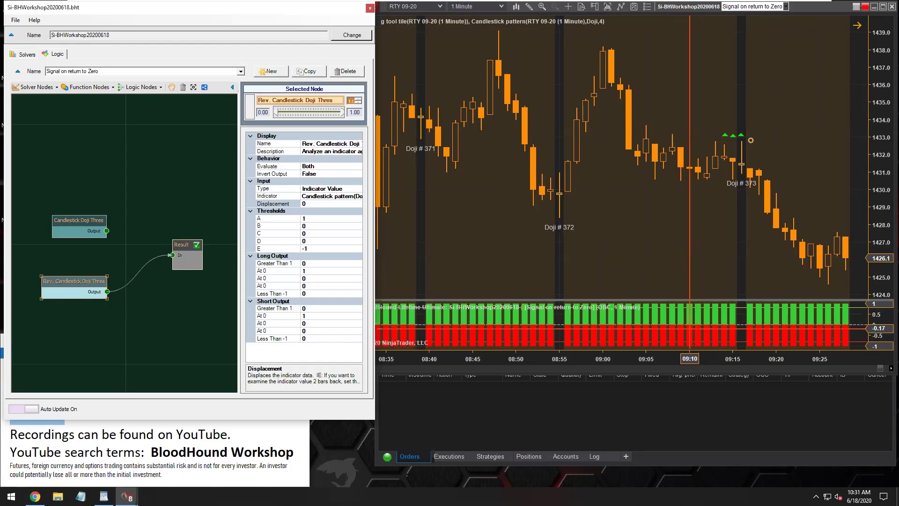
drag(78, 220, 172, 256)
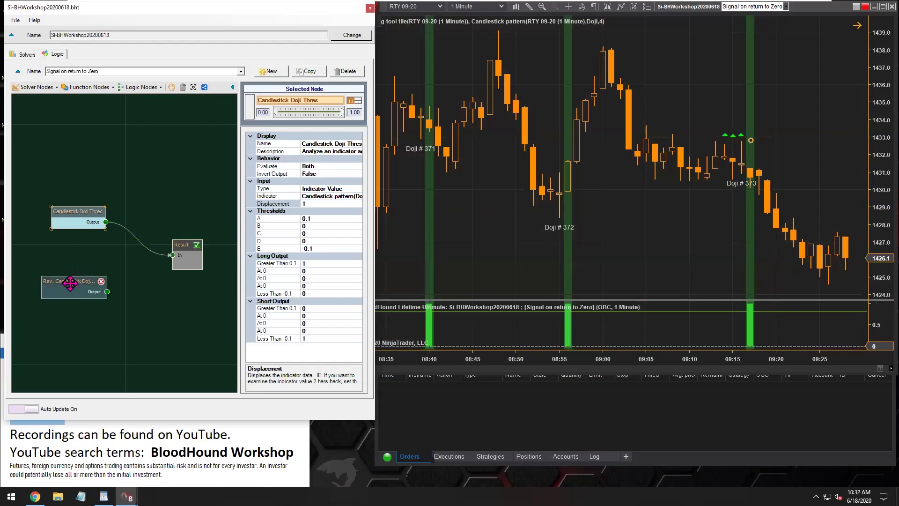
- Add an And (Min) node fed by both Candlestick Doji nodes, connect its output to Result, and tidy the node layout
drag(75, 284, 70, 262)
click(142, 87)
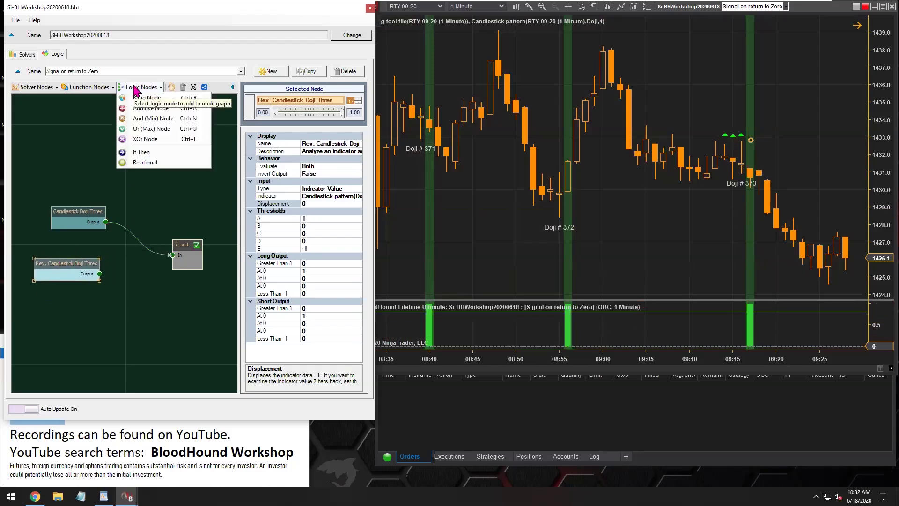
click(138, 120)
drag(185, 255, 200, 257)
drag(143, 252, 124, 244)
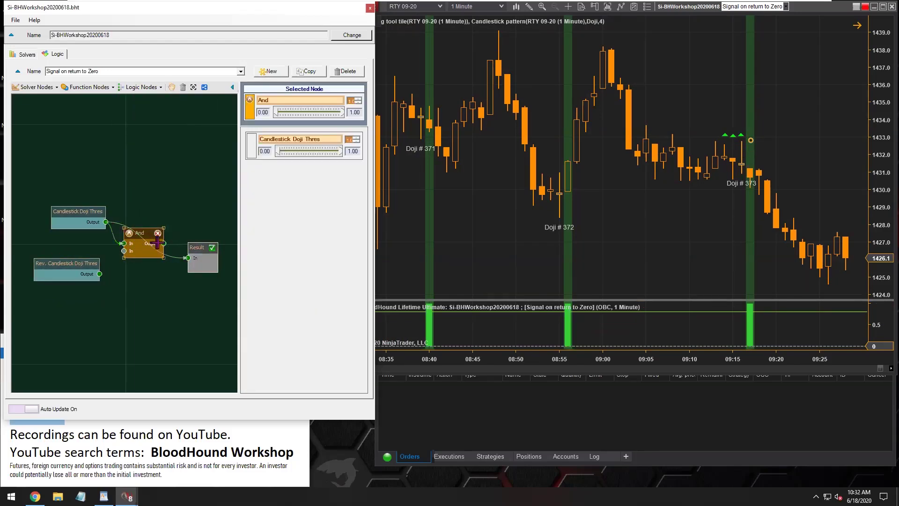
drag(183, 258, 187, 258)
drag(100, 273, 124, 250)
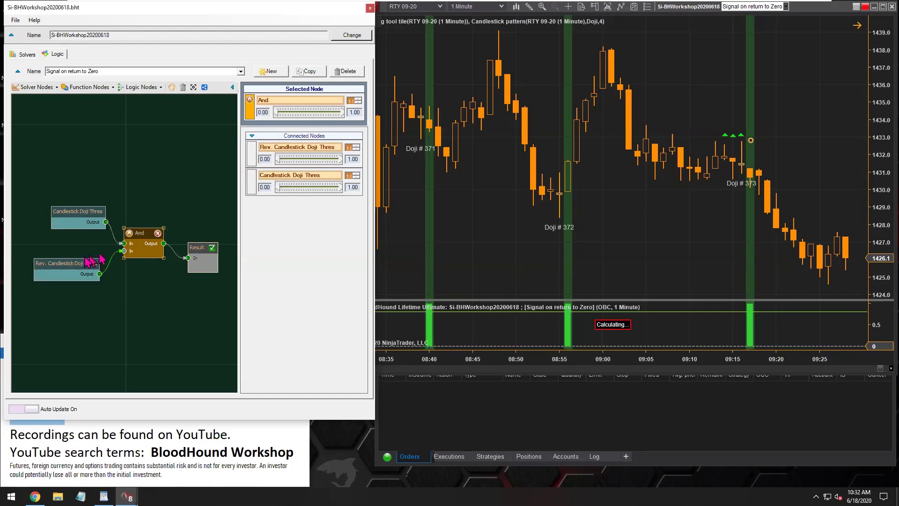
drag(63, 268, 70, 265)
drag(68, 209, 70, 216)
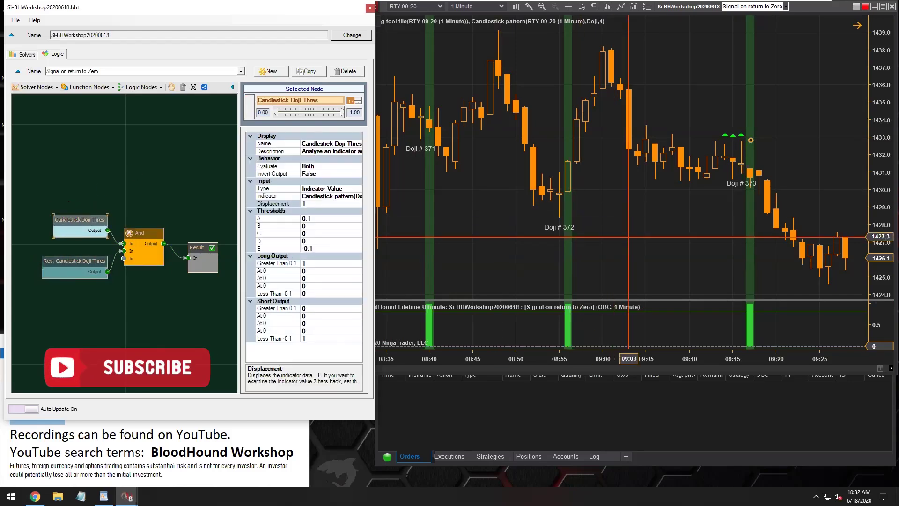
- Examine the combined signals on the chart and the Candlestick Doji Thres node's threshold A, Long and Short Output, and Displacement settings
click(629, 253)
drag(603, 361, 645, 359)
scroll(702, 261, up, 6)
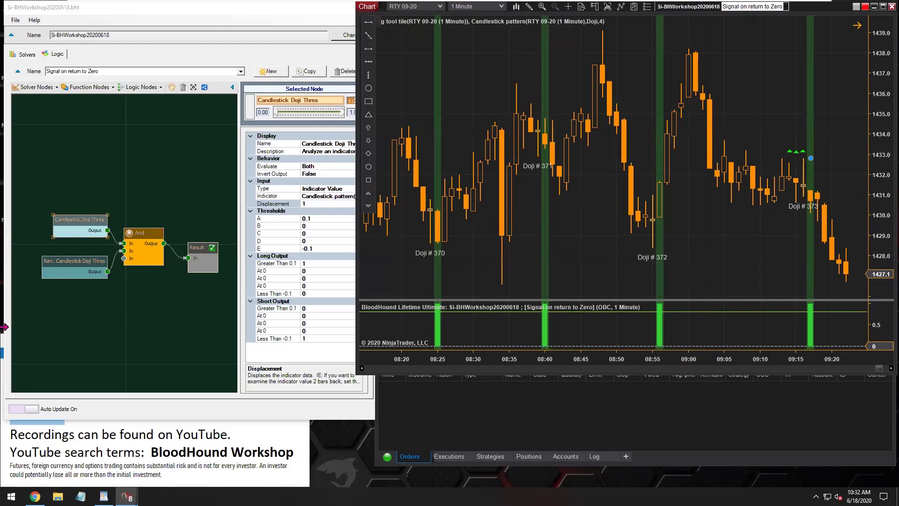
click(76, 221)
drag(76, 222, 70, 221)
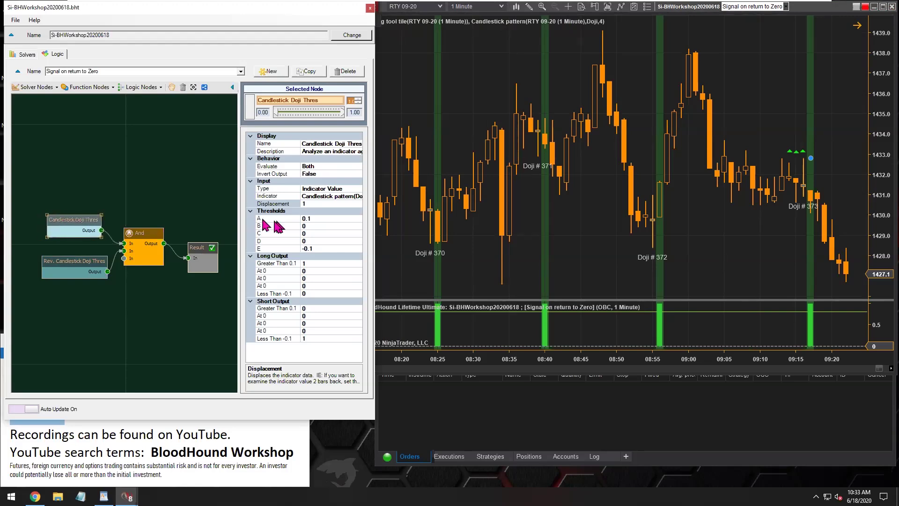
click(314, 218)
click(312, 265)
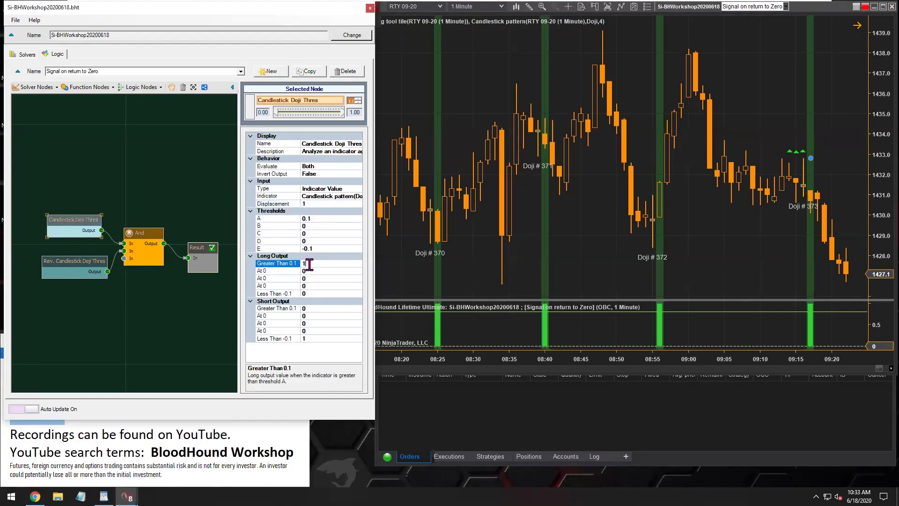
click(284, 341)
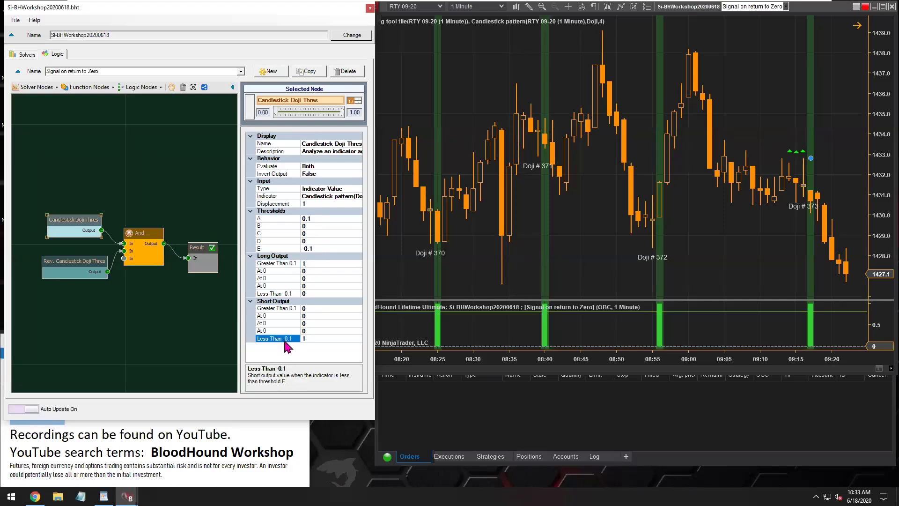
click(307, 204)
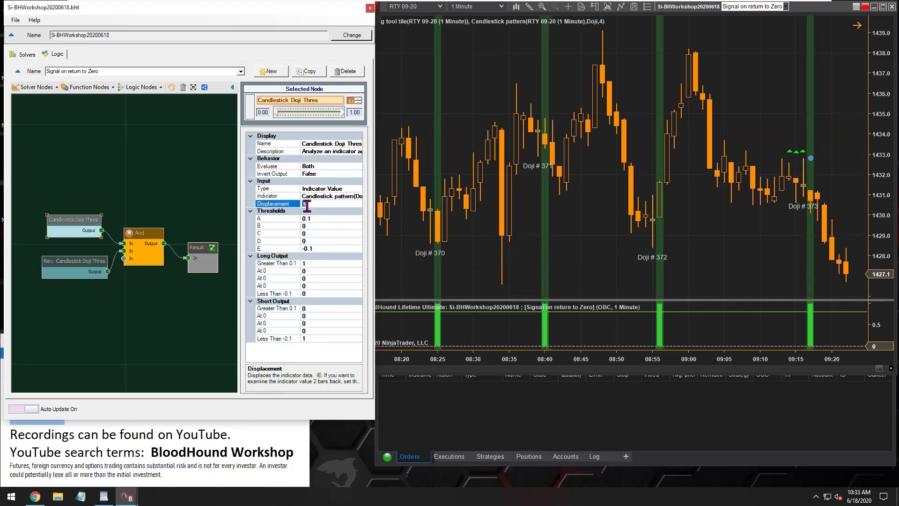
- Review thresholds A, B and E and the At 0 Long and Short Output values on the Rev. Candlestick Doji Thres node
drag(76, 262, 72, 261)
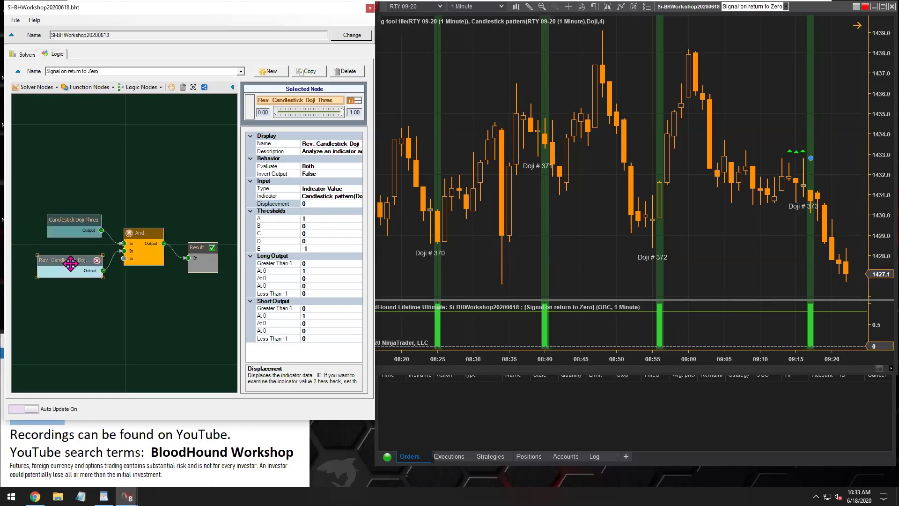
click(309, 270)
click(310, 316)
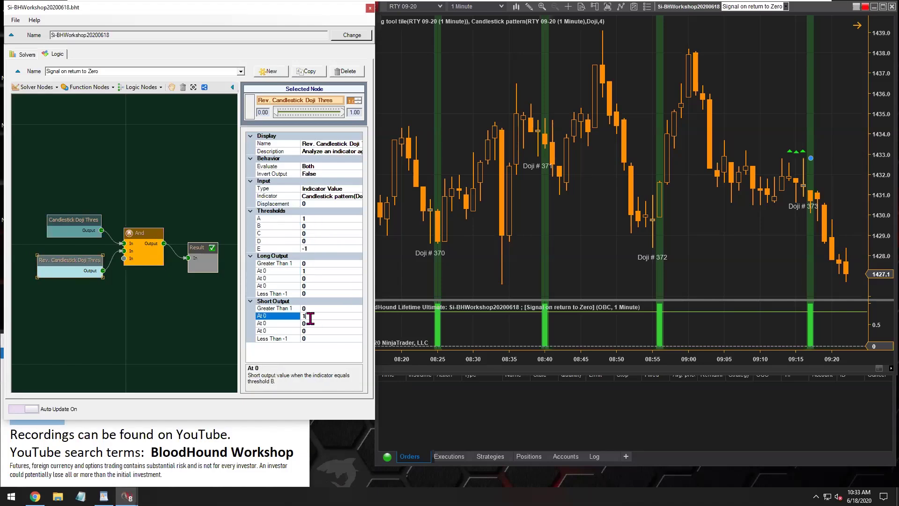
click(310, 270)
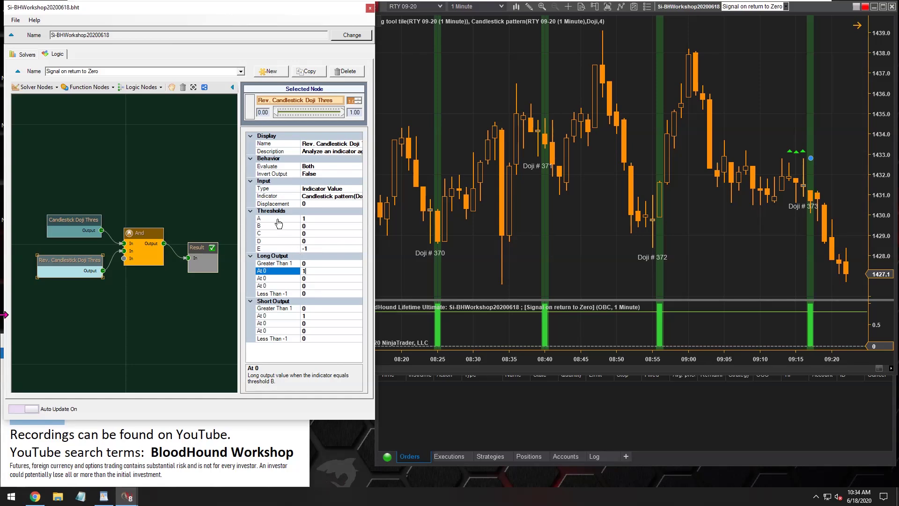
click(278, 220)
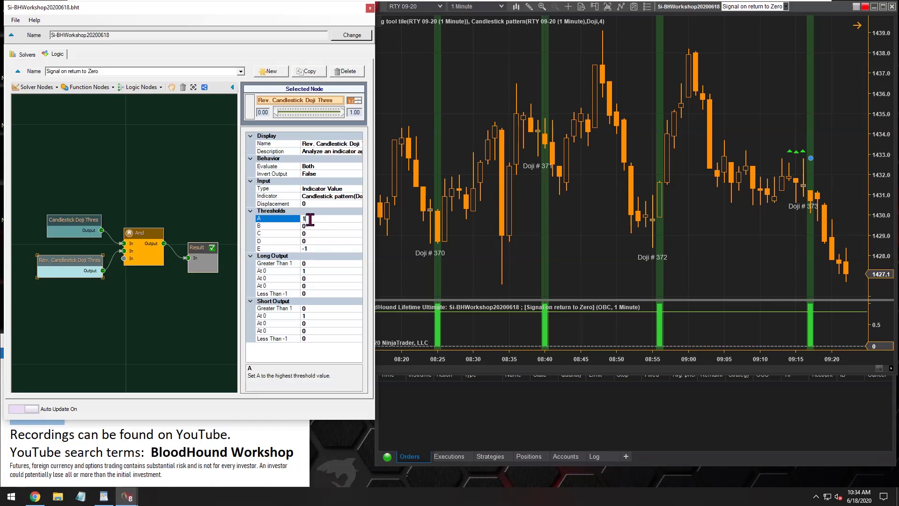
click(312, 248)
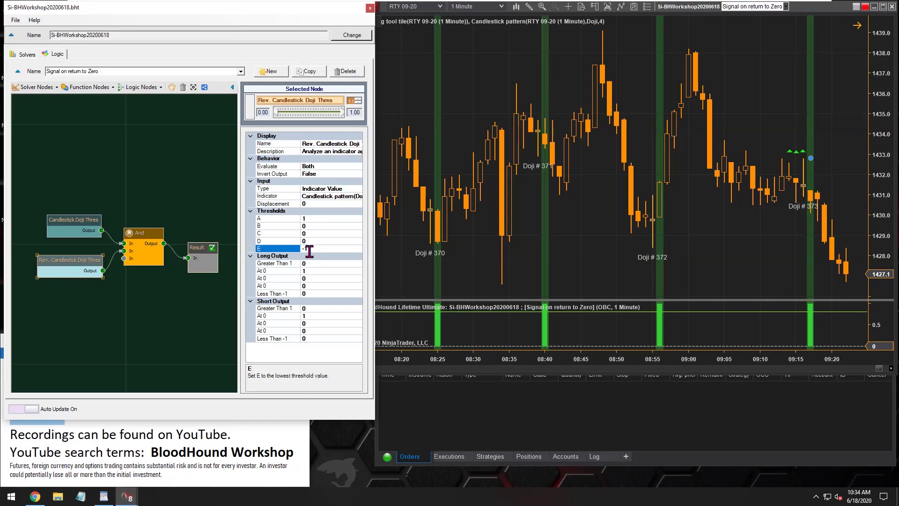
click(310, 220)
drag(307, 218, 300, 220)
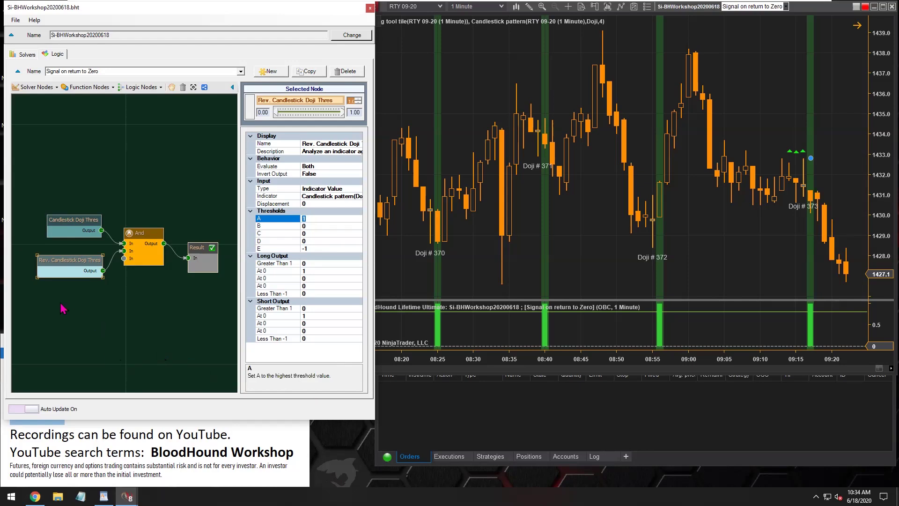
drag(65, 262, 64, 261)
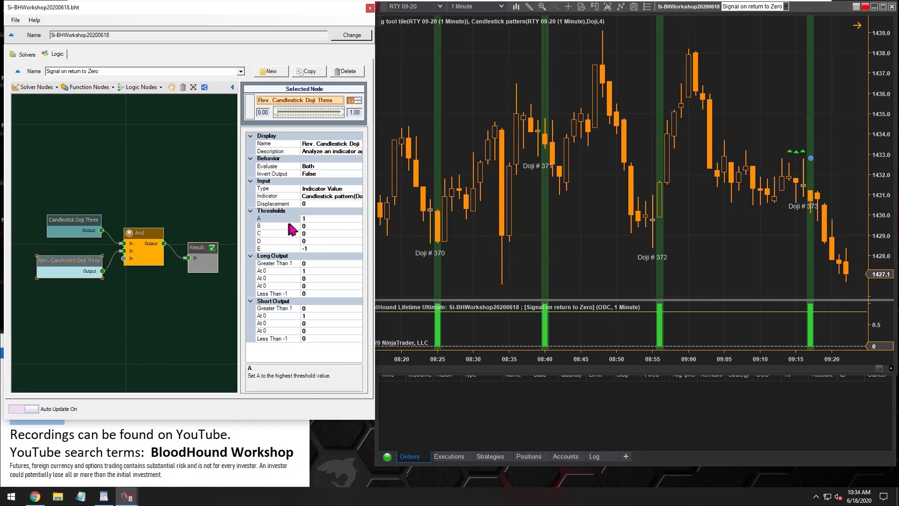
click(314, 218)
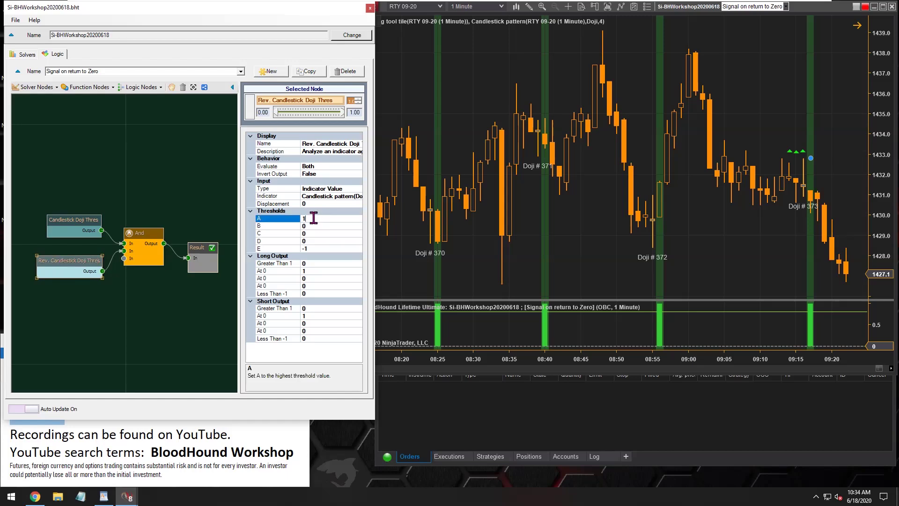
key(Down)
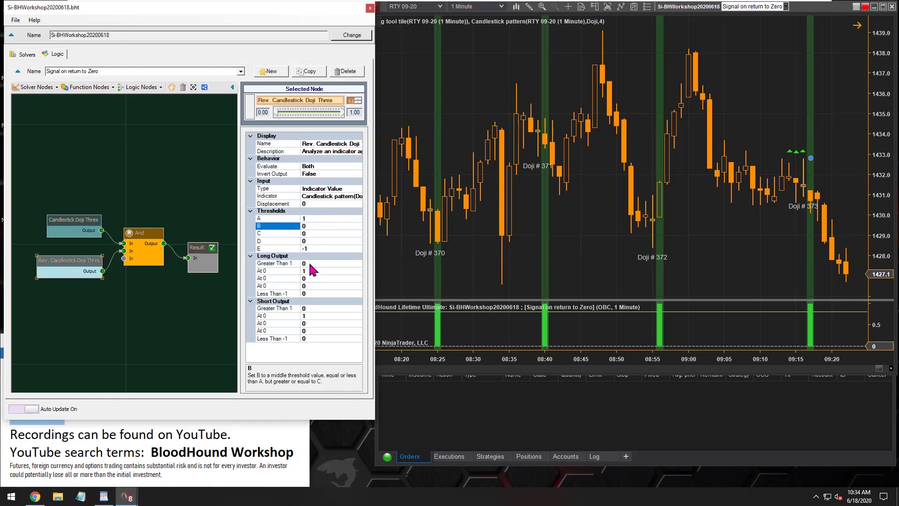
click(313, 219)
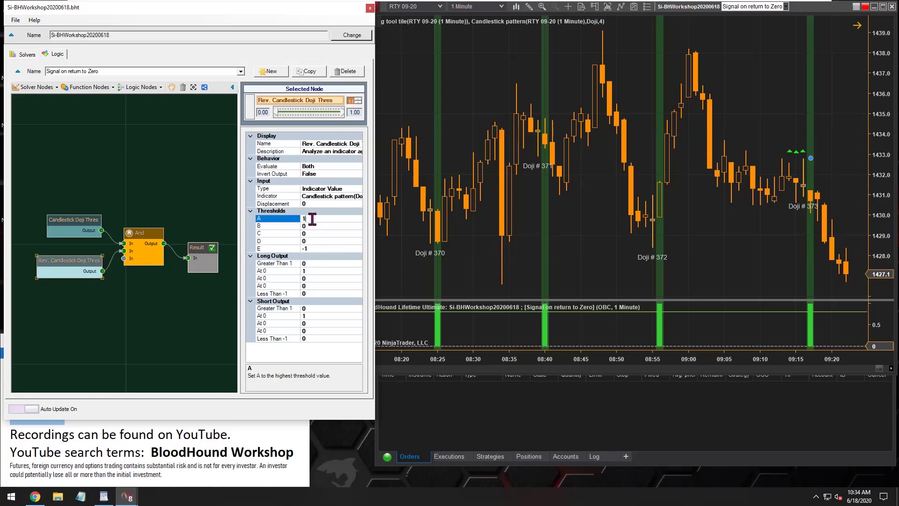
- Open the online BloodHound documentation and go to the Indicator Threshold page under Confidence Solvers
click(33, 20)
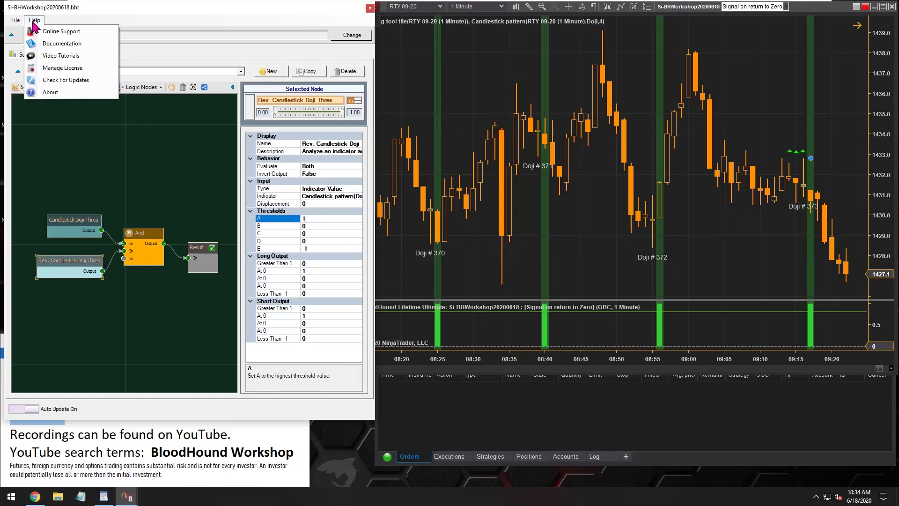
click(72, 45)
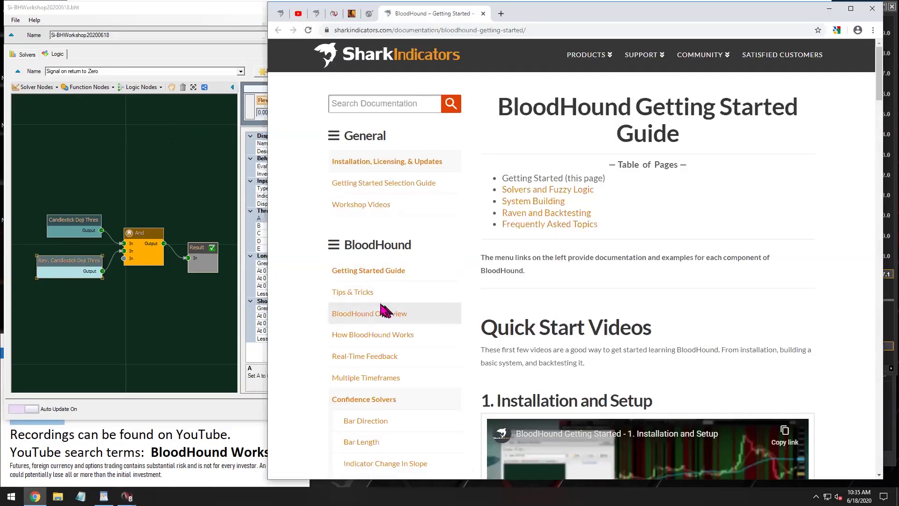
drag(346, 244, 426, 240)
scroll(389, 314, down, 4)
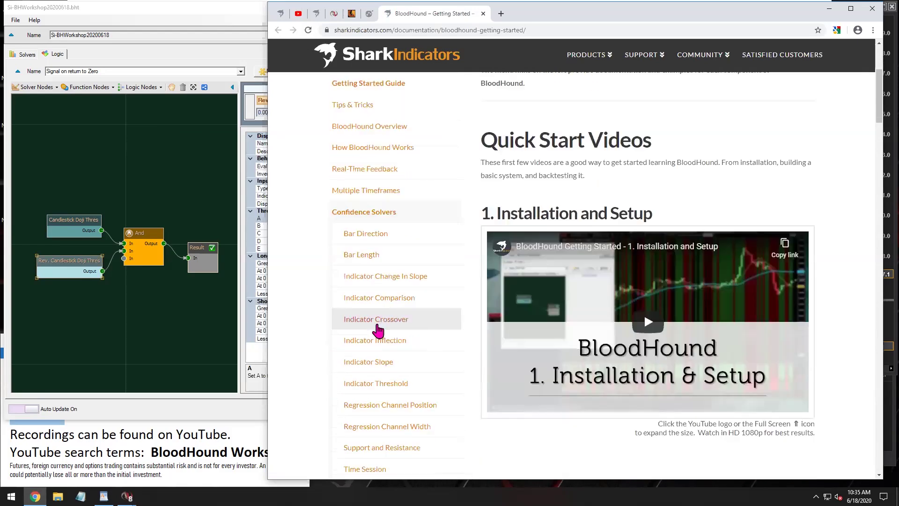
drag(398, 212, 332, 213)
scroll(378, 281, down, 2)
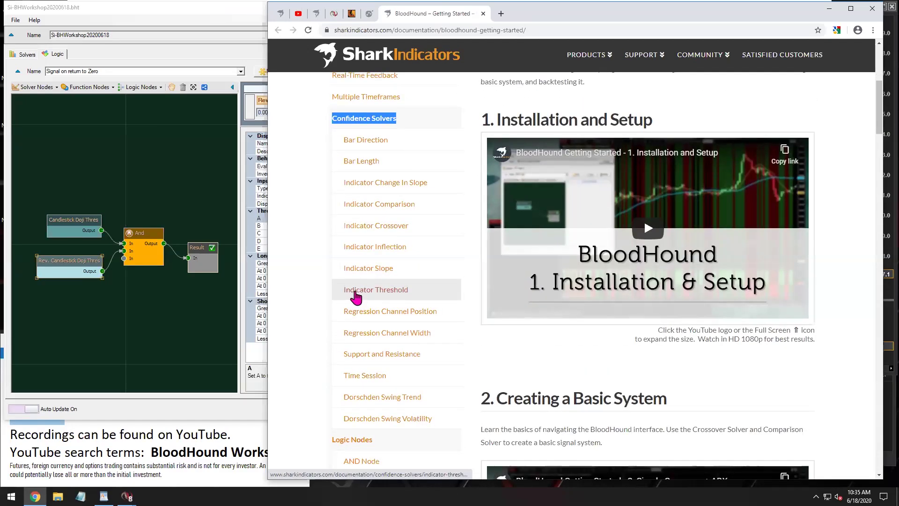
click(413, 295)
drag(412, 295, 387, 295)
click(387, 295)
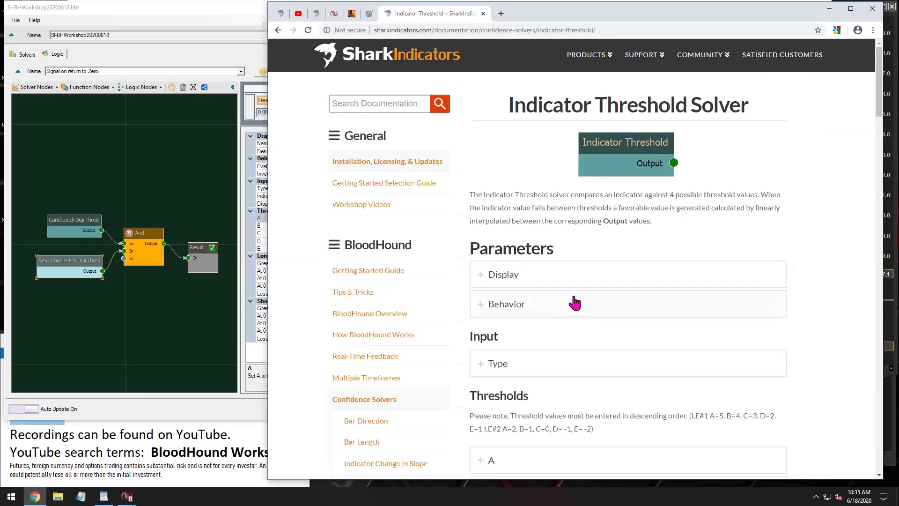
- Look through the Indicator Threshold Solver page's parameters, thresholds and outputs down to the Video Tutorial section
scroll(574, 310, down, 3)
scroll(574, 300, up, 3)
drag(511, 104, 747, 104)
scroll(594, 294, down, 7)
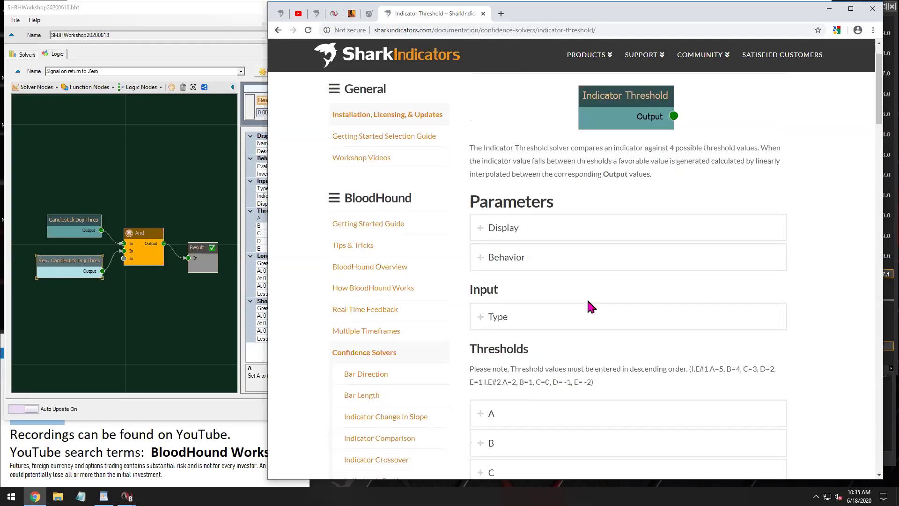
scroll(584, 328, down, 7)
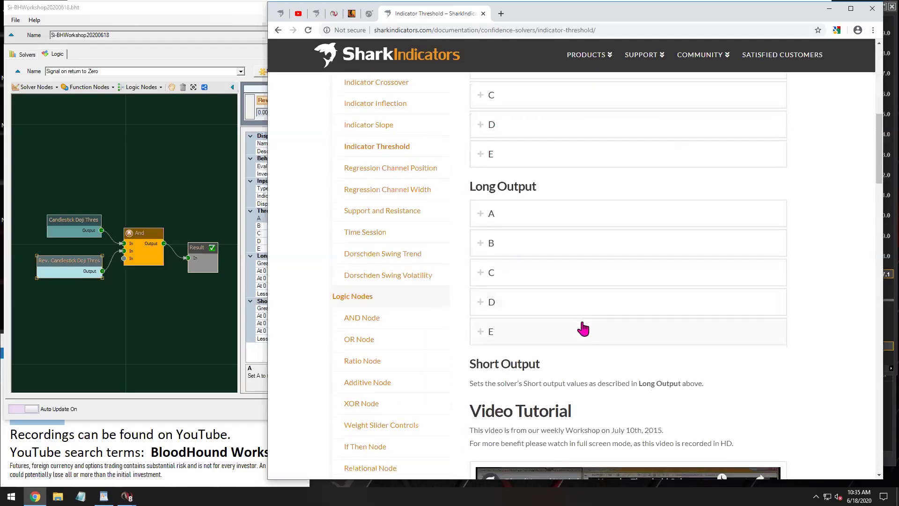
drag(471, 178, 600, 185)
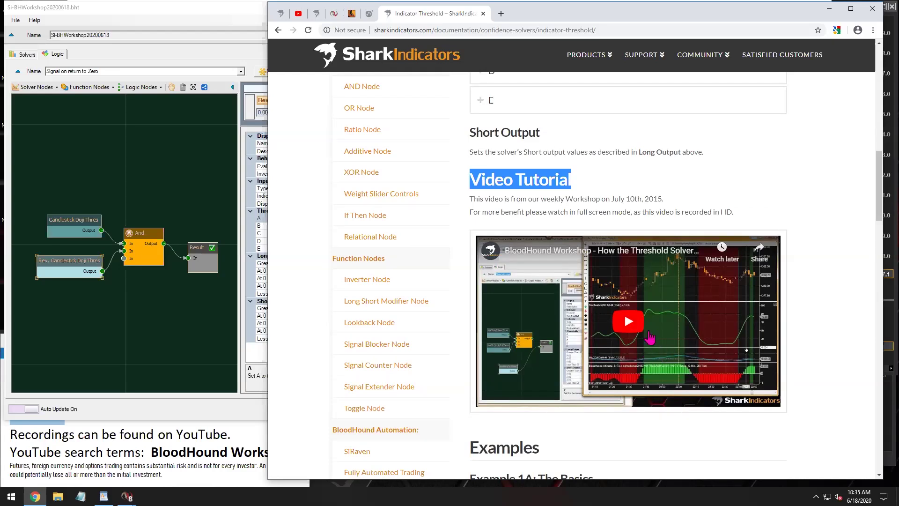
- Return to the BloodHound logic window and review threshold A and the At 0 Short and Long Output values of Rev. Candlestick Doji Thres
click(67, 264)
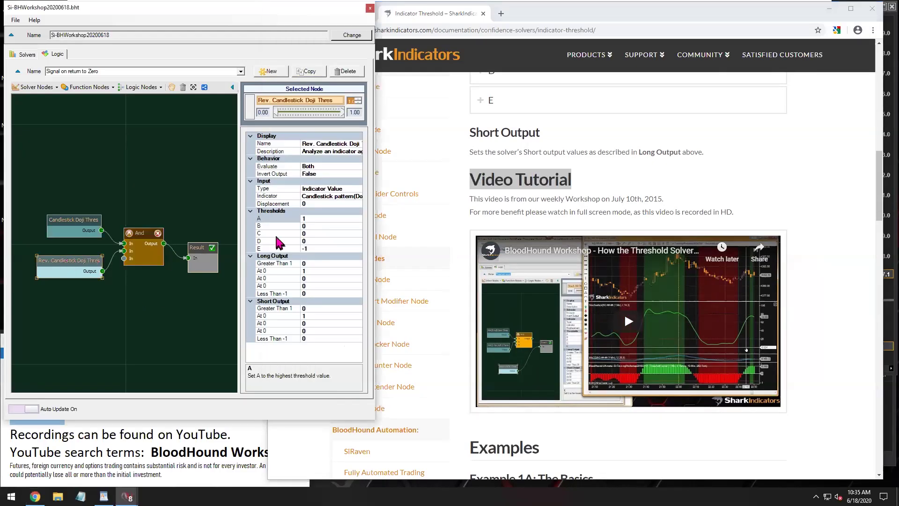
click(267, 219)
click(309, 219)
click(272, 317)
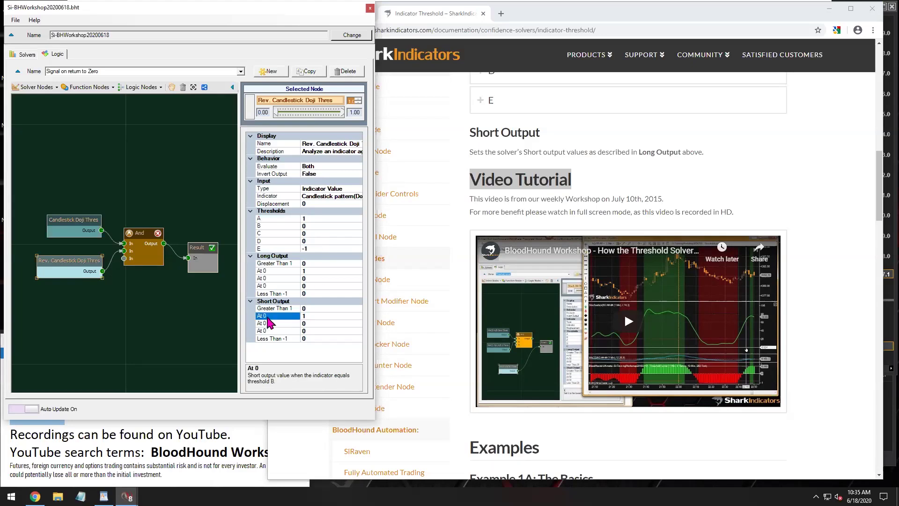
click(276, 272)
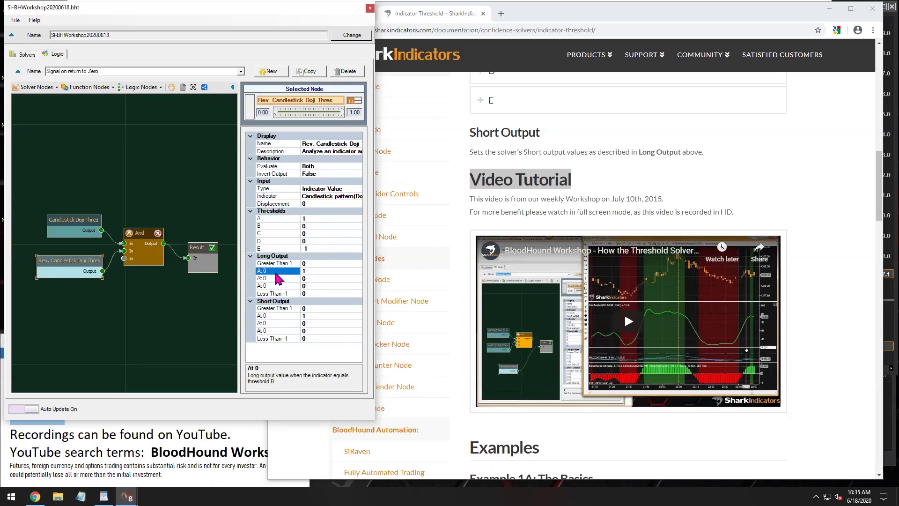
- Set threshold E of the Rev. Candlestick Doji Thres node to 0, matching threshold D
click(312, 248)
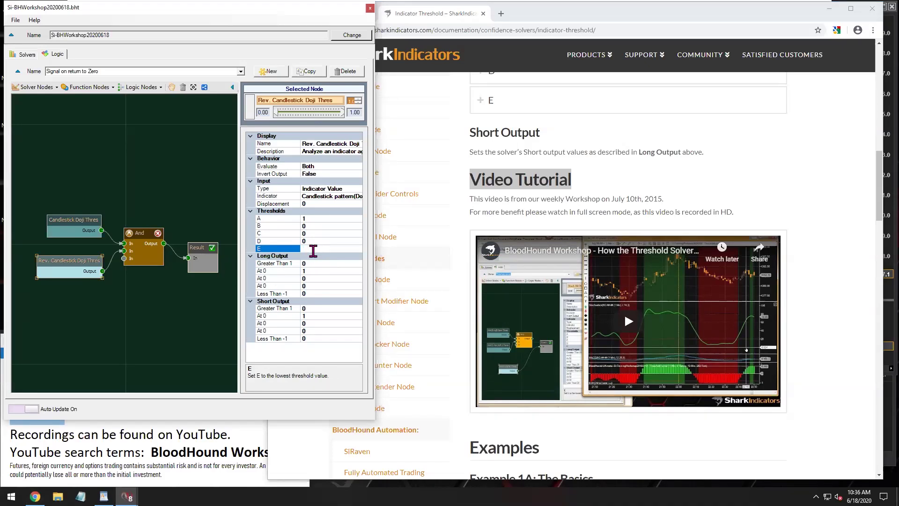
text(0)
click(312, 241)
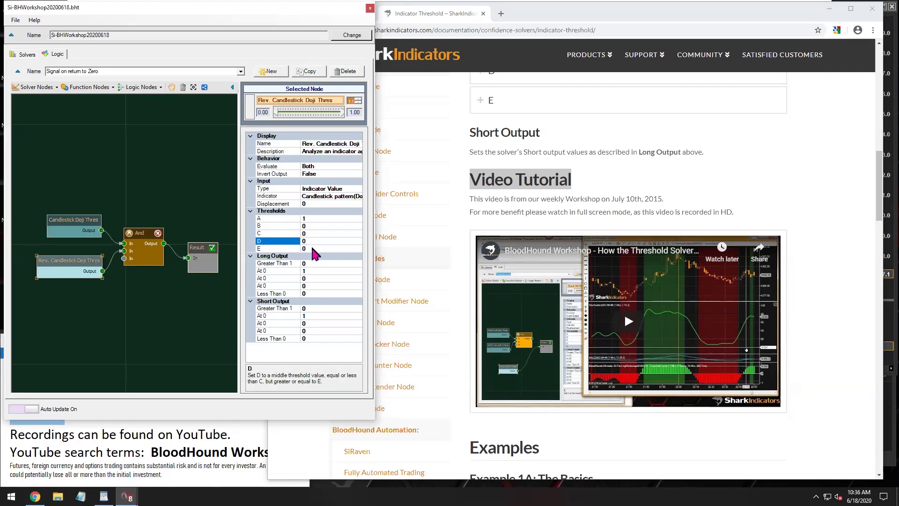
click(312, 248)
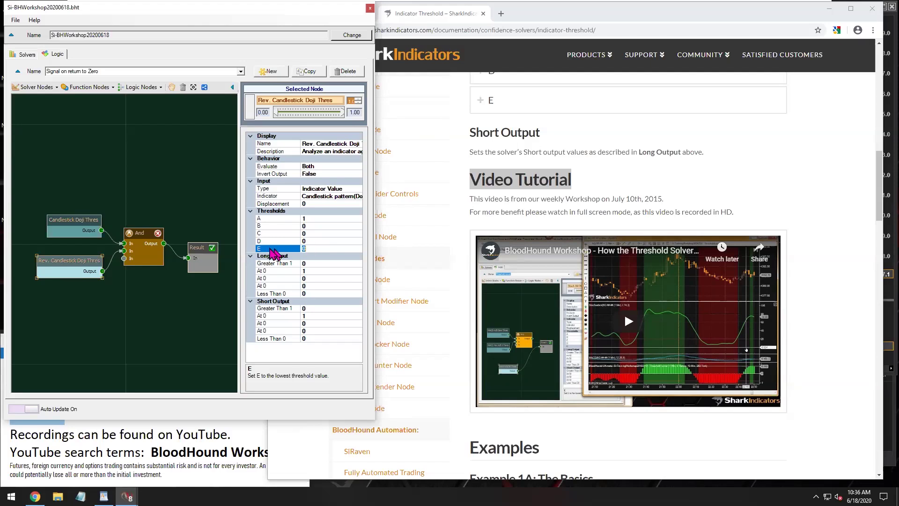
- Check threshold B and its At 0 Long Output on the Rev. Candlestick Doji Thres node, and set threshold A to 0.1
click(311, 226)
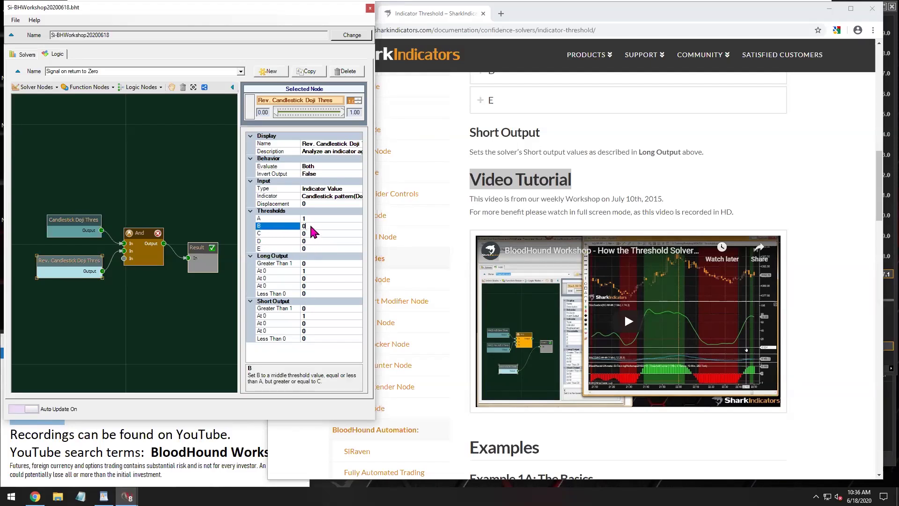
click(266, 272)
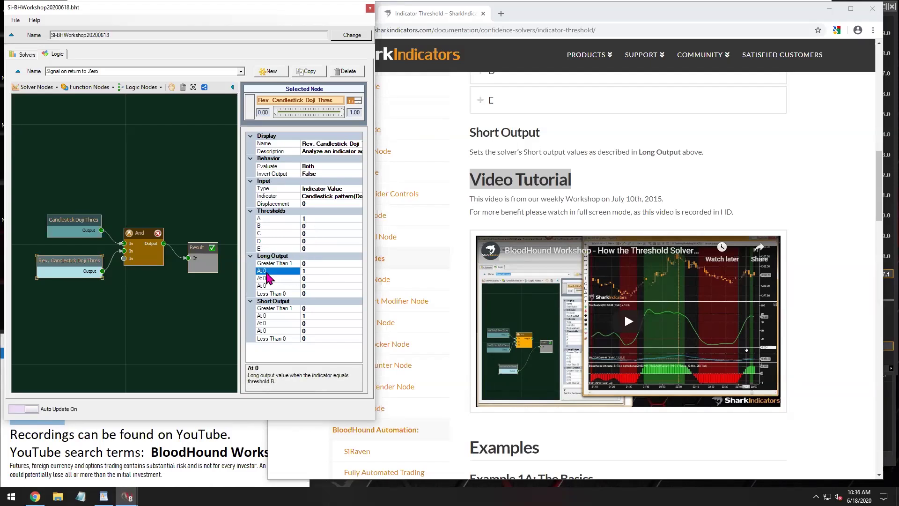
click(309, 219)
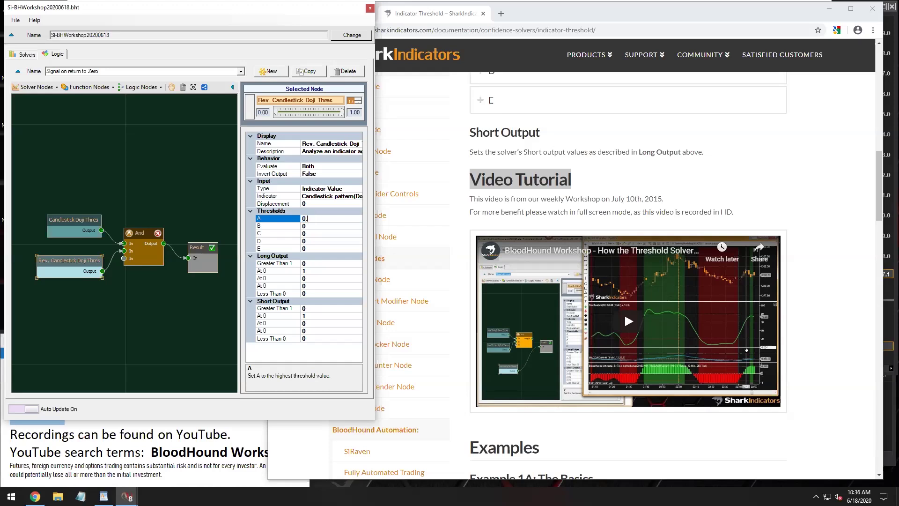
click(316, 226)
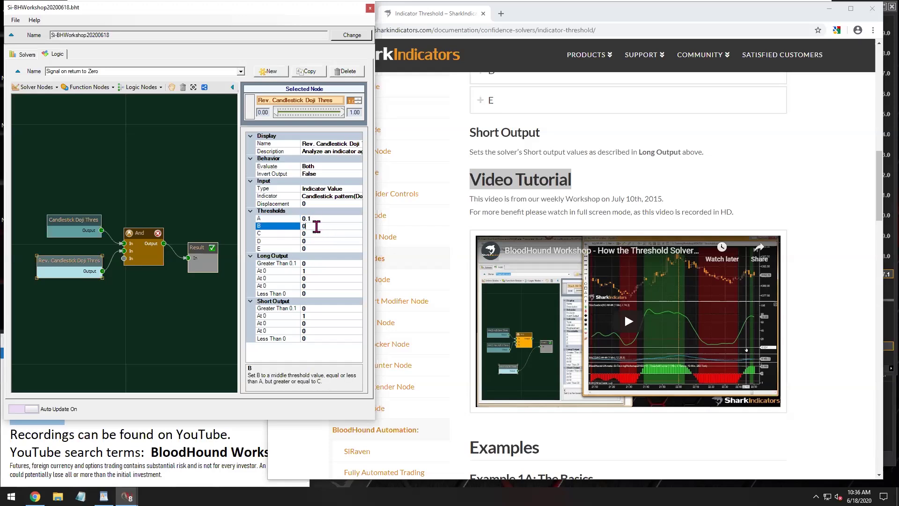
click(314, 220)
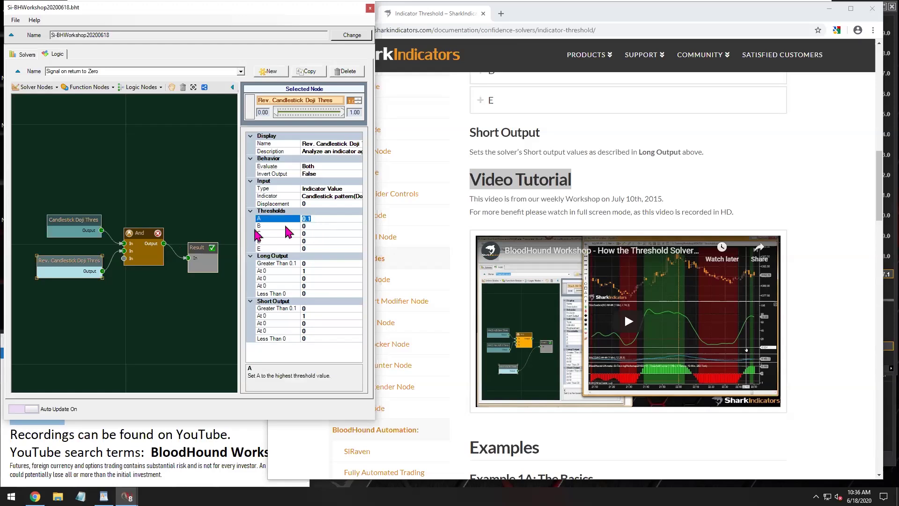
- Compare threshold A of the Candlestick Doji Thres node with the settings of the Rev. Candlestick Doji Thres node
click(61, 222)
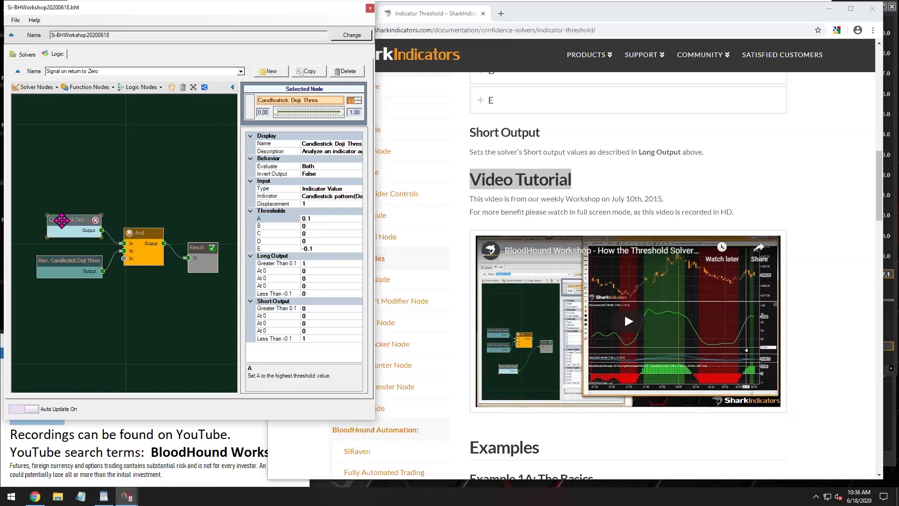
click(314, 218)
click(75, 262)
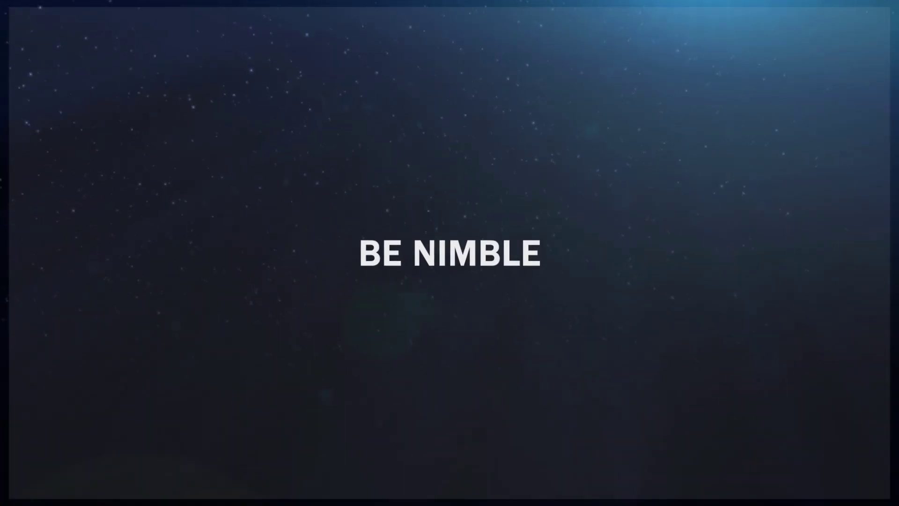